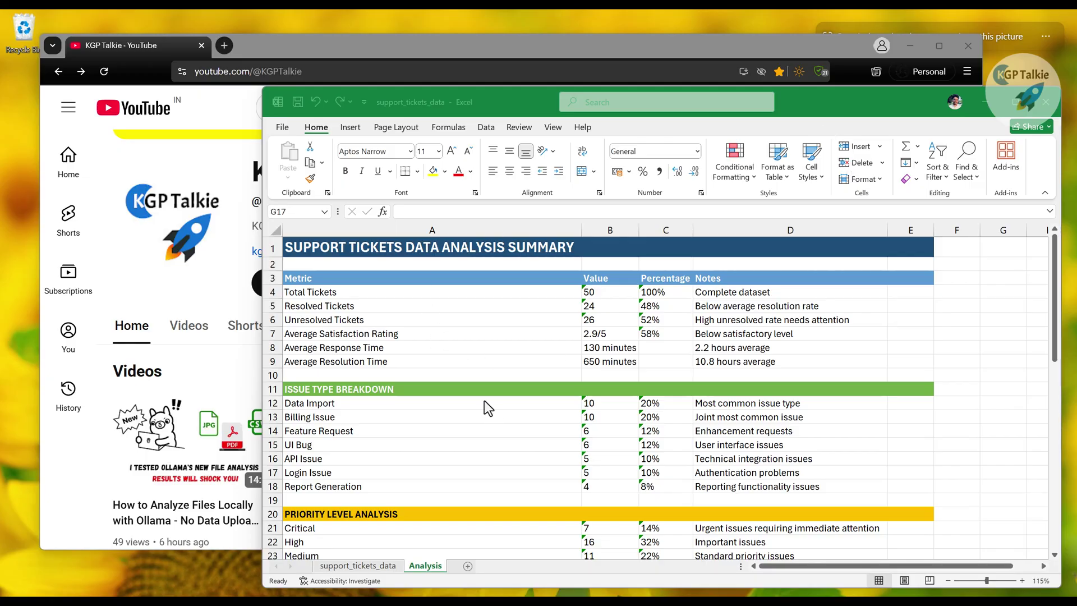
Step: Bring Excel forward and show the support_tickets_data sheet with the raw ticket records
left_click(351, 568)
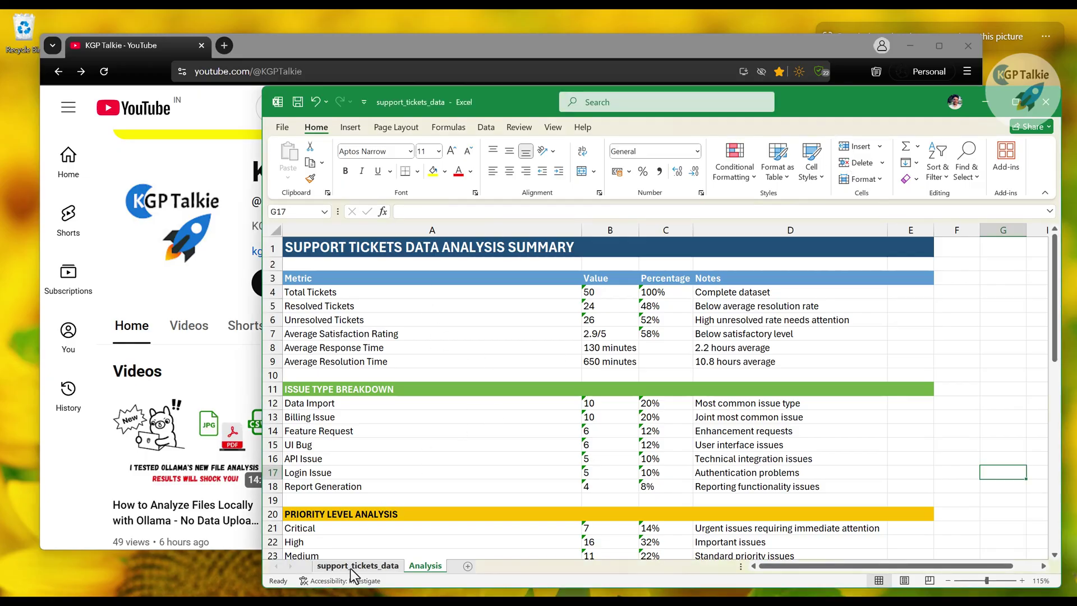
left_click(351, 568)
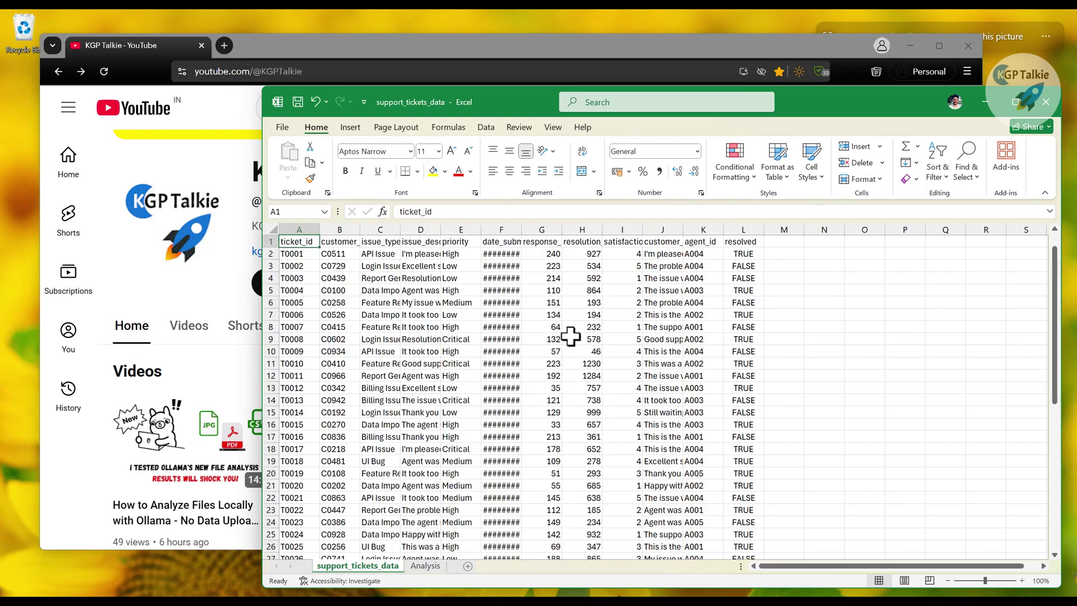
Step: Select the whole sheet and AutoFit every column of the ticket data
left_click(272, 240)
left_click(274, 230)
double_click(319, 229)
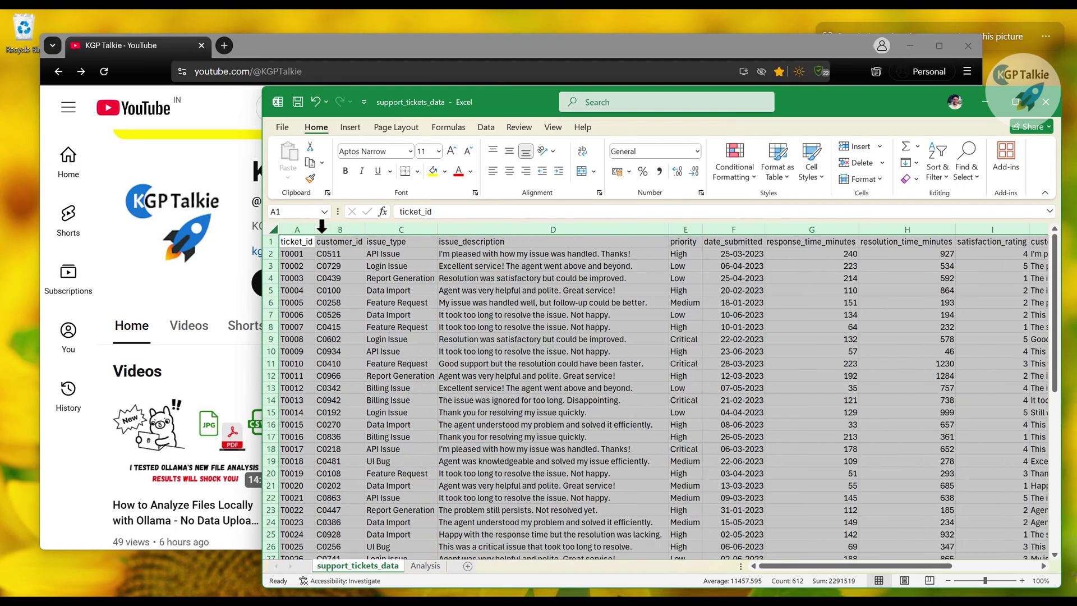
left_click(392, 328)
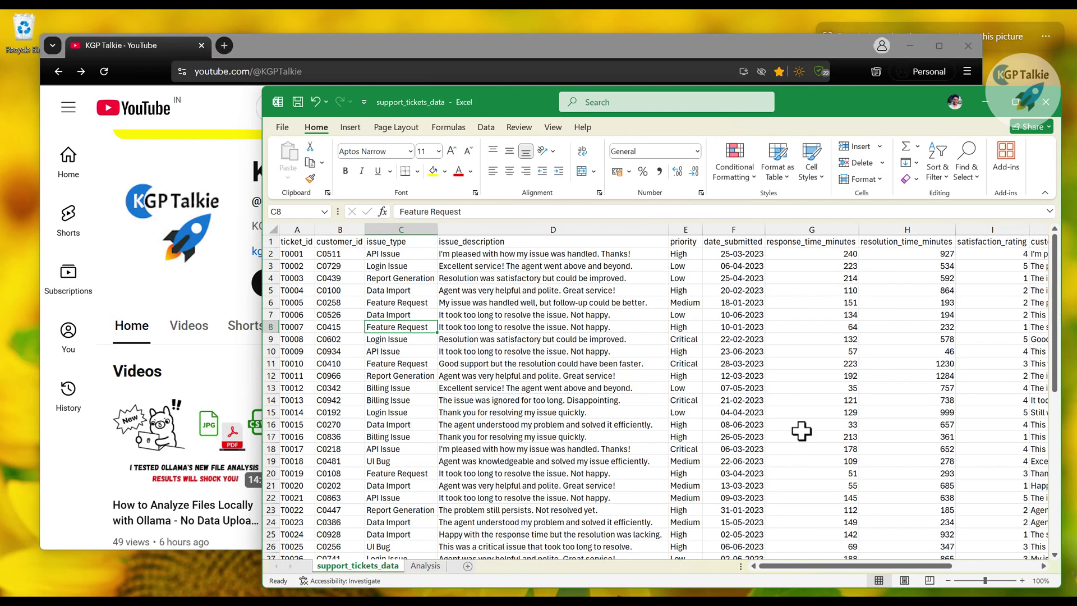
Step: Look over the resized ticket data, then return to the Analysis sheet
scroll(798, 568, "right", 2)
scroll(793, 572, "left", 2)
scroll(493, 421, "down", 10)
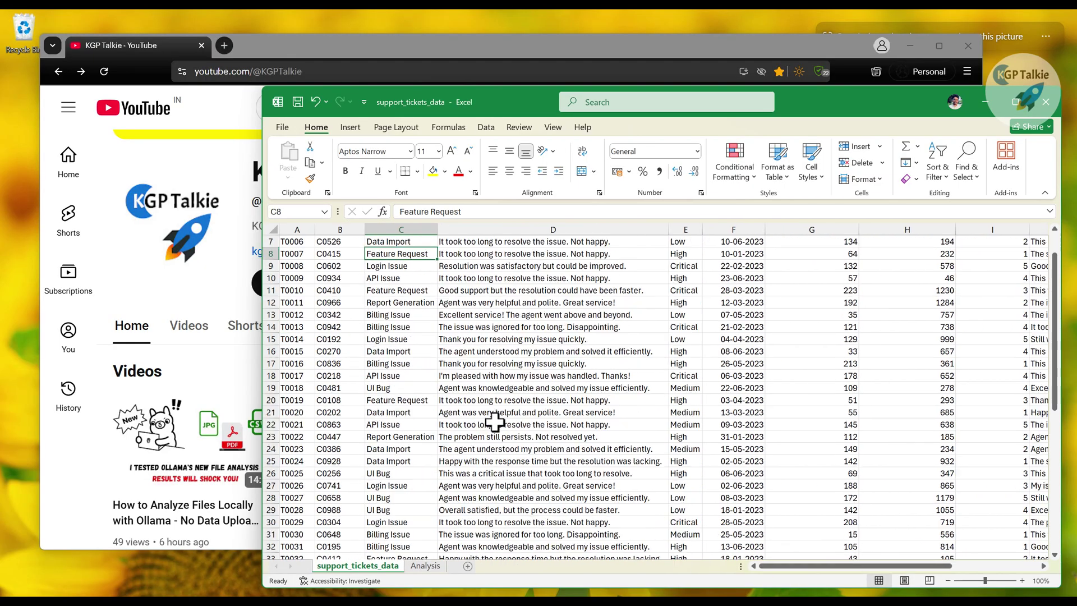
scroll(428, 409, "up", 9)
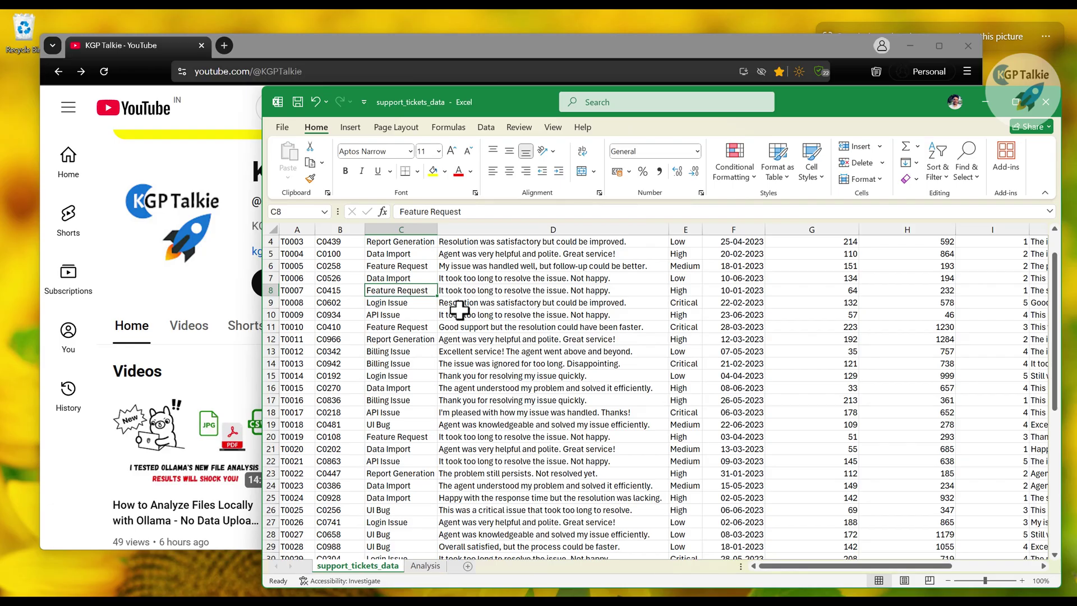
left_click(425, 566)
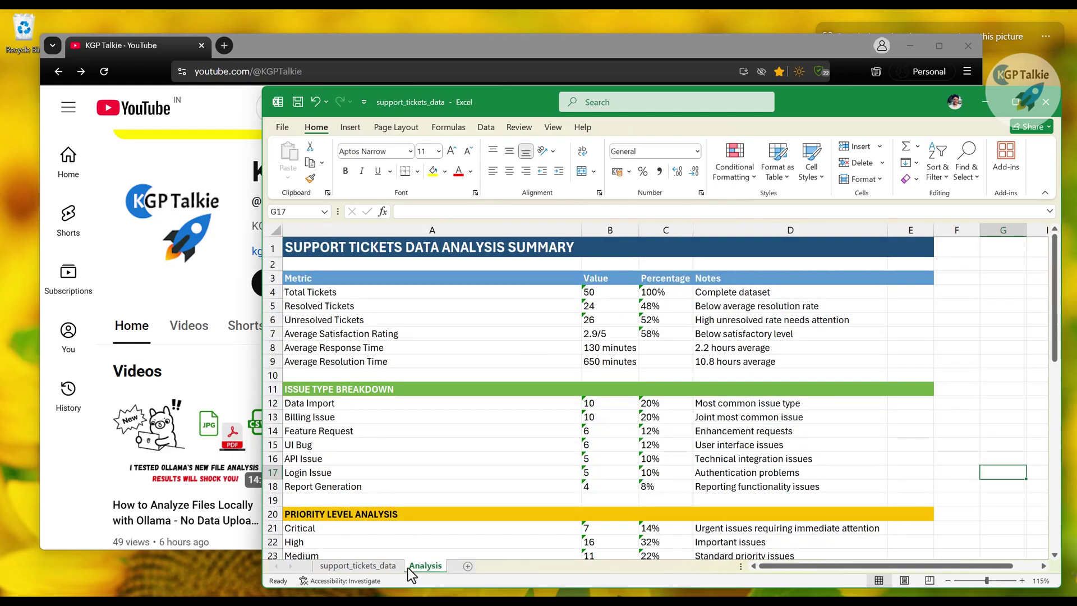
Step: Scroll the Analysis sheet to the priority, agent and satisfaction sections, then open a blank browser tab
scroll(569, 429, "down", 6)
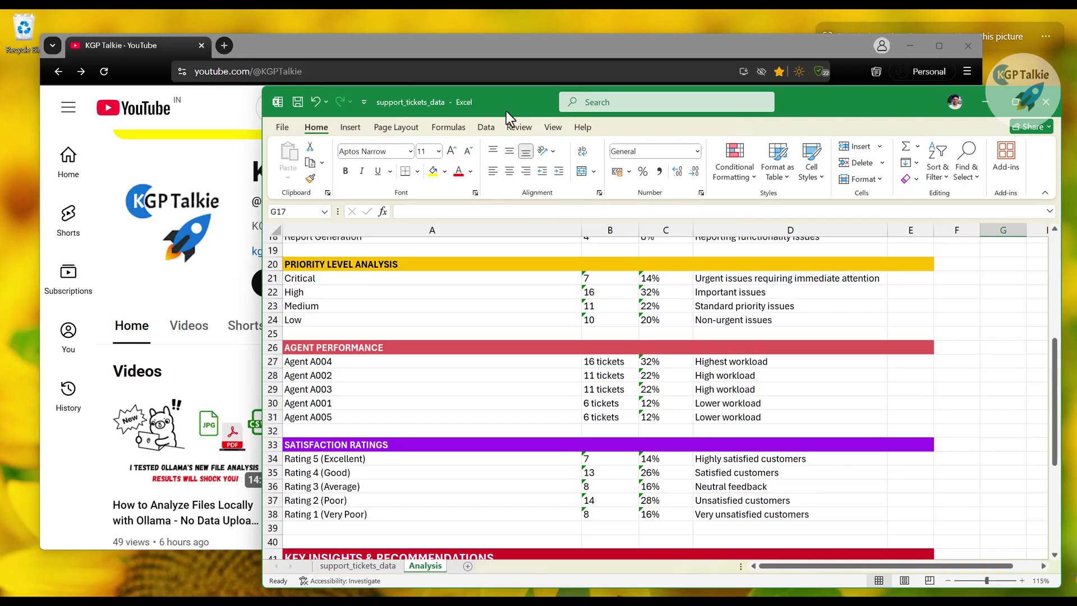
left_click(225, 46)
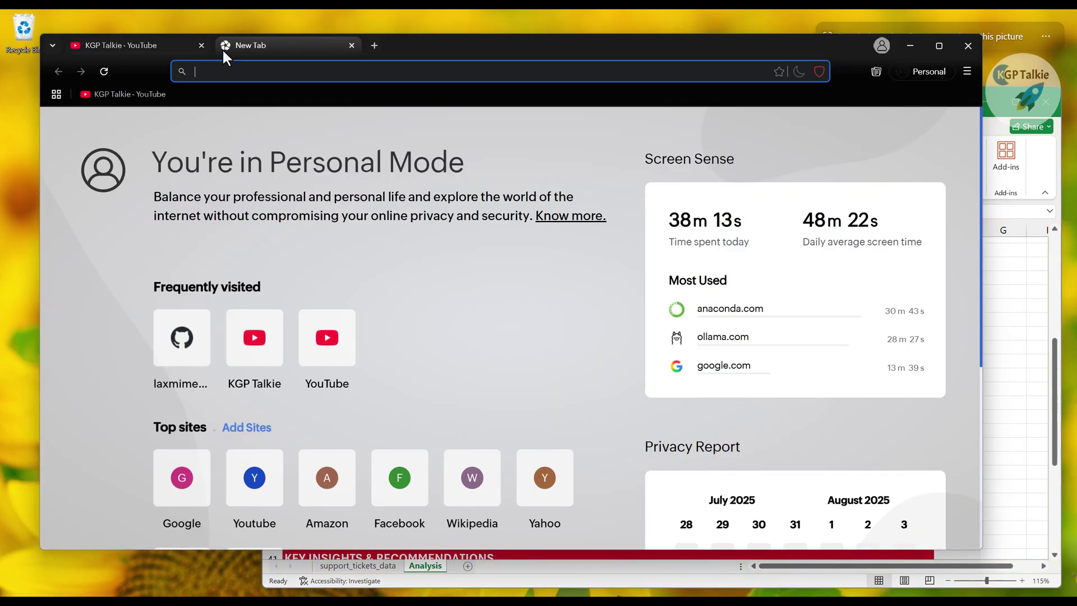
Step: Search Google for 'excel mcp server'
type("e")
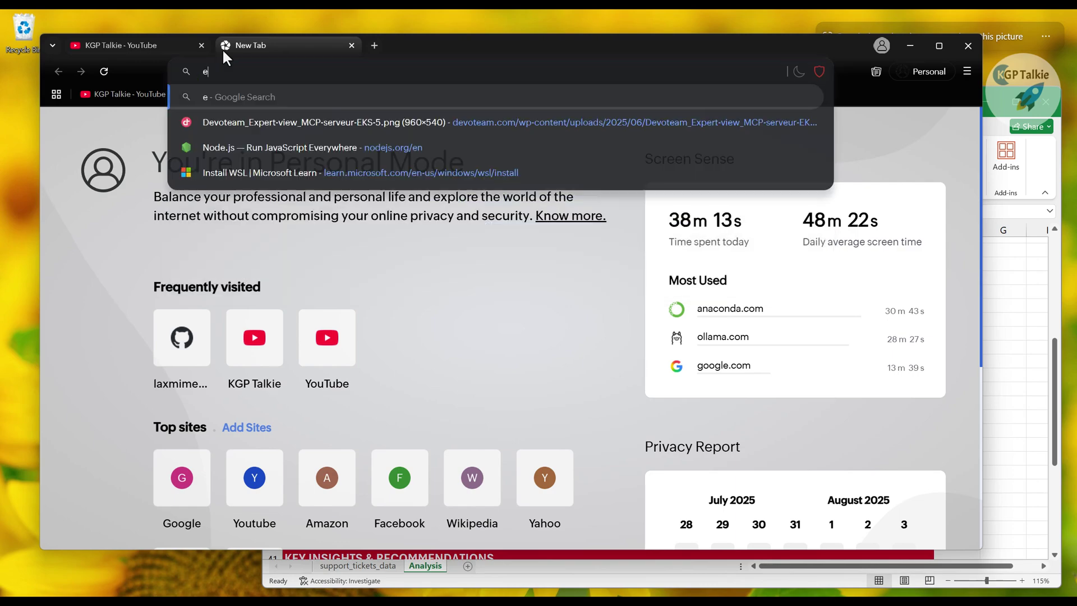
type("xcel mcp serv")
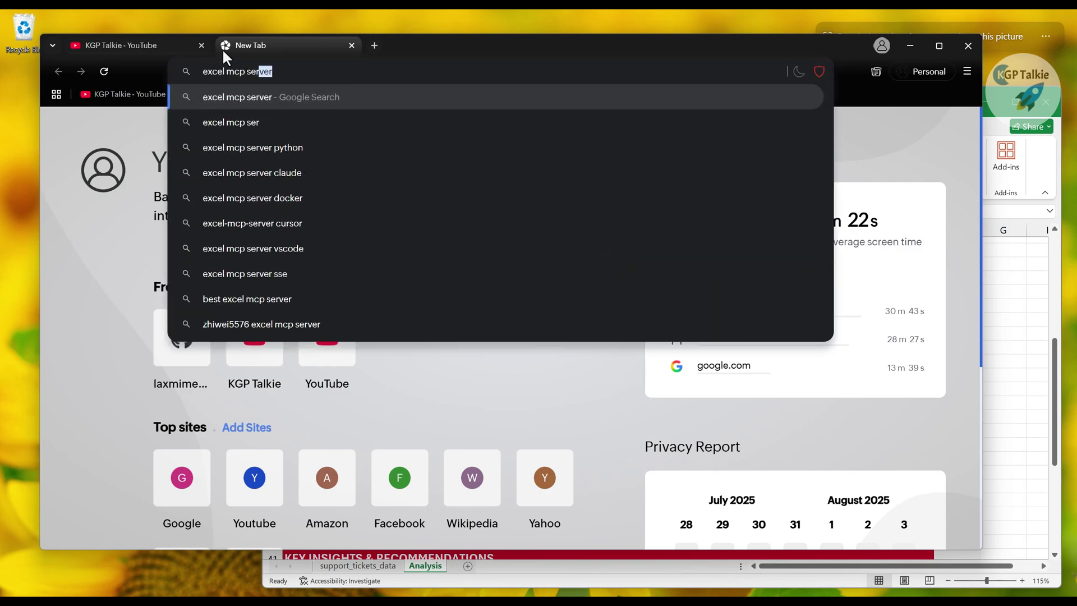
key("Return")
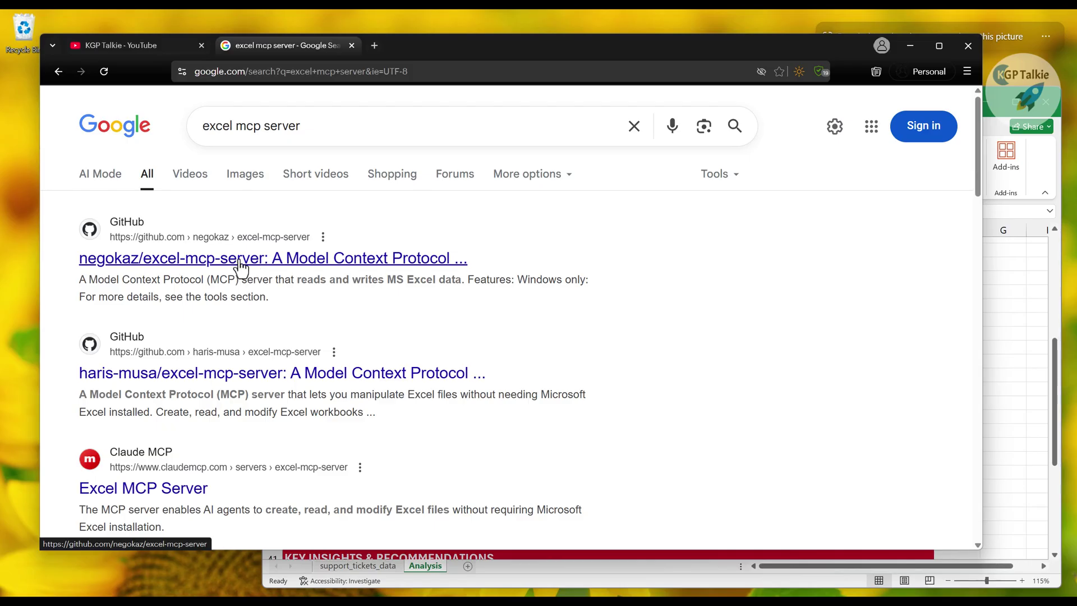
Step: Read the negokaz/excel-mcp-server README down to Installation, then go to the KGP Talkie YouTube tab
left_click(240, 264)
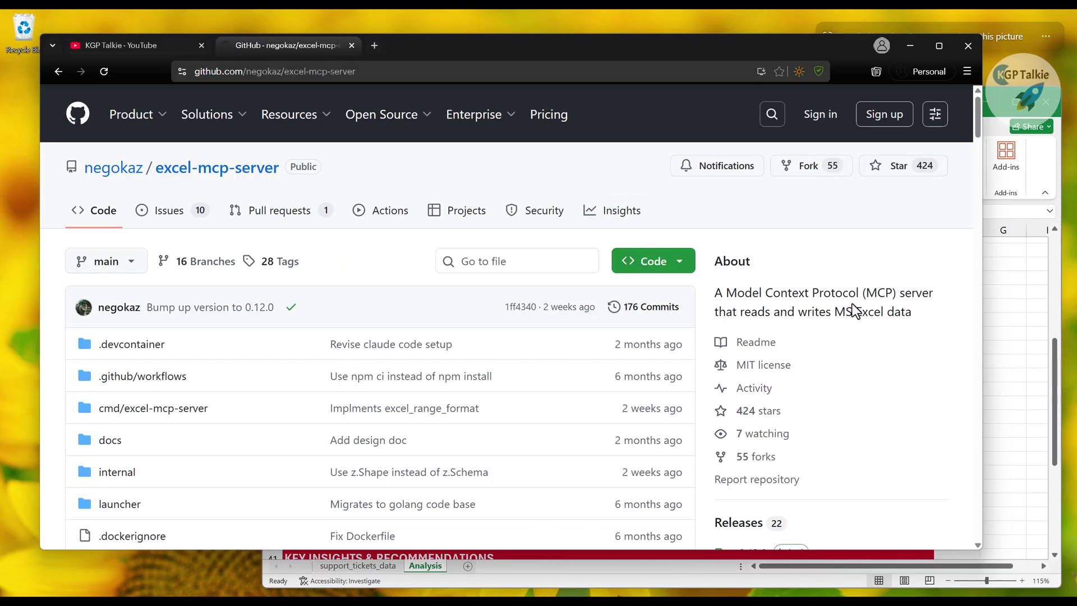
scroll(854, 311, "down", 10)
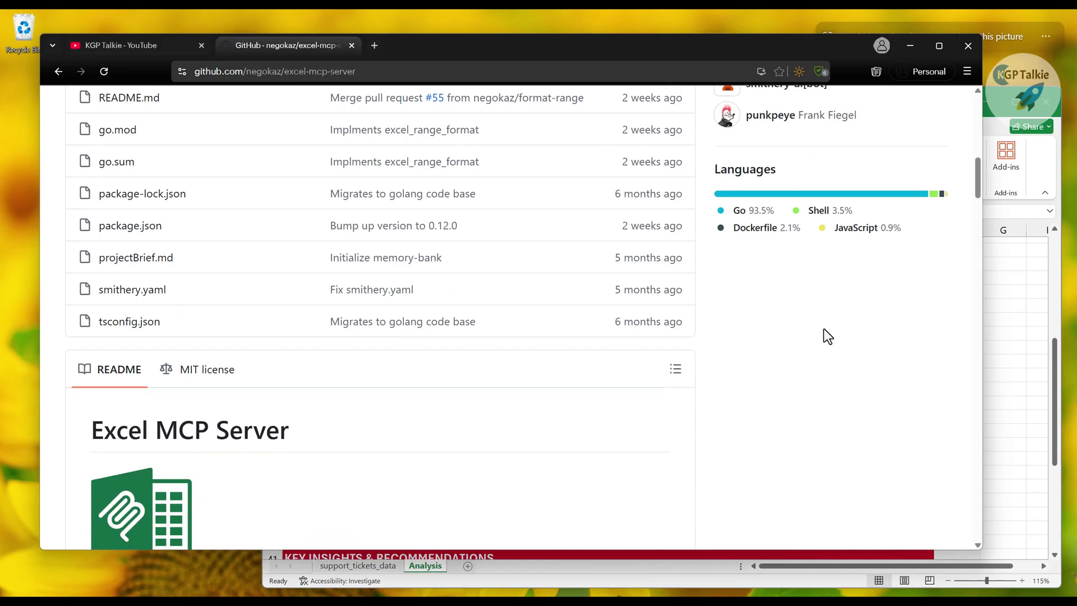
scroll(824, 329, "down", 10)
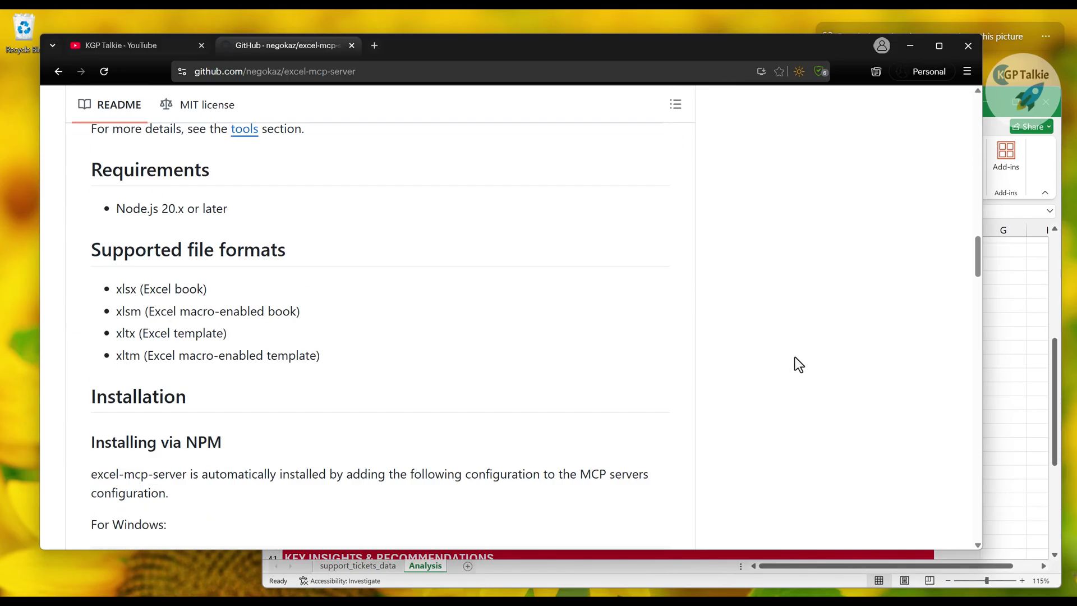
scroll(799, 365, "down", 4)
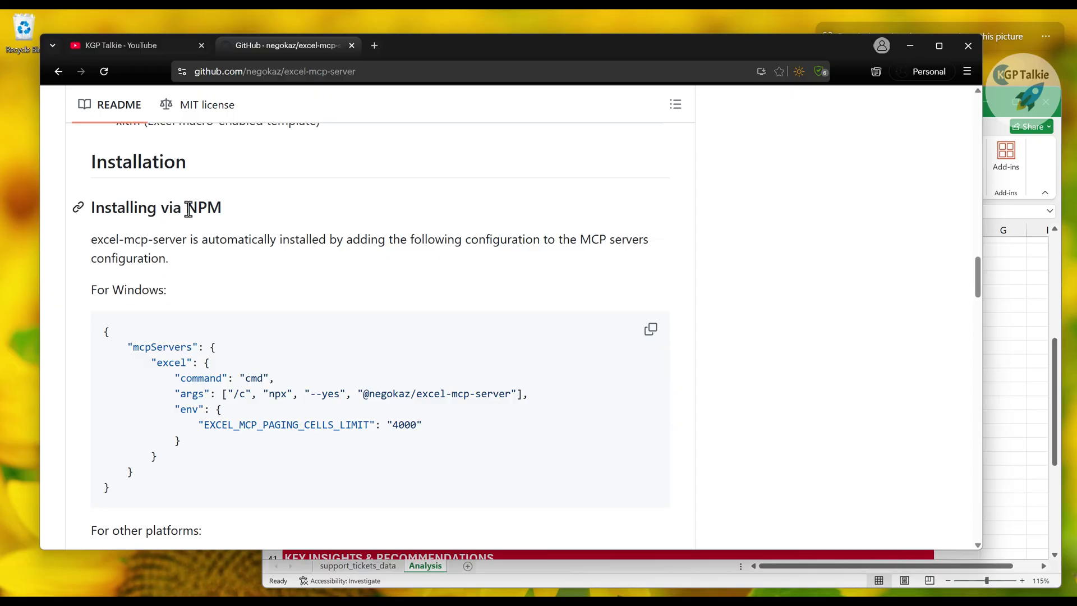
left_click(123, 40)
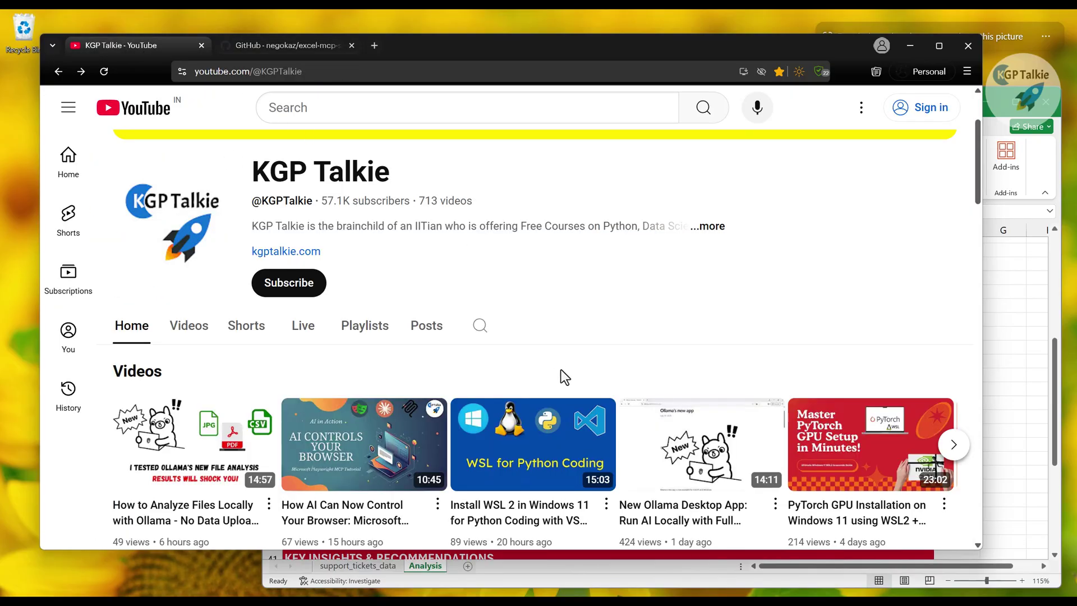
Step: Return to the excel-mcp-server README at its Installing via NPM section
mouse_move(373, 535)
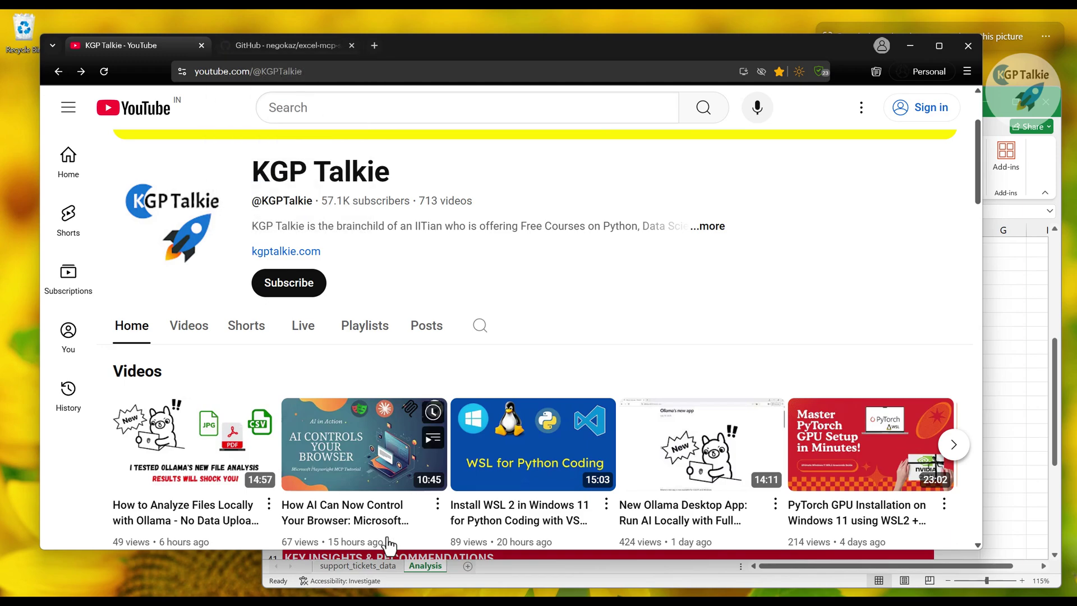
left_click(288, 47)
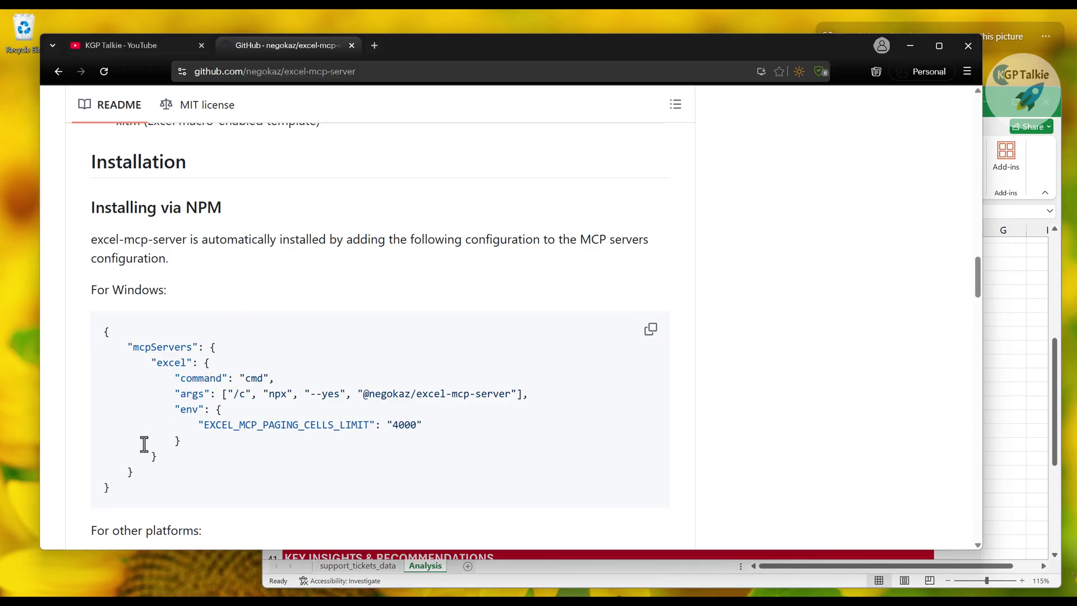
Step: Copy the inner "excel" server object from the README's Windows mcpServers JSON
left_click_drag(174, 456, 132, 345)
left_click(157, 487)
left_click_drag(157, 488, 81, 320)
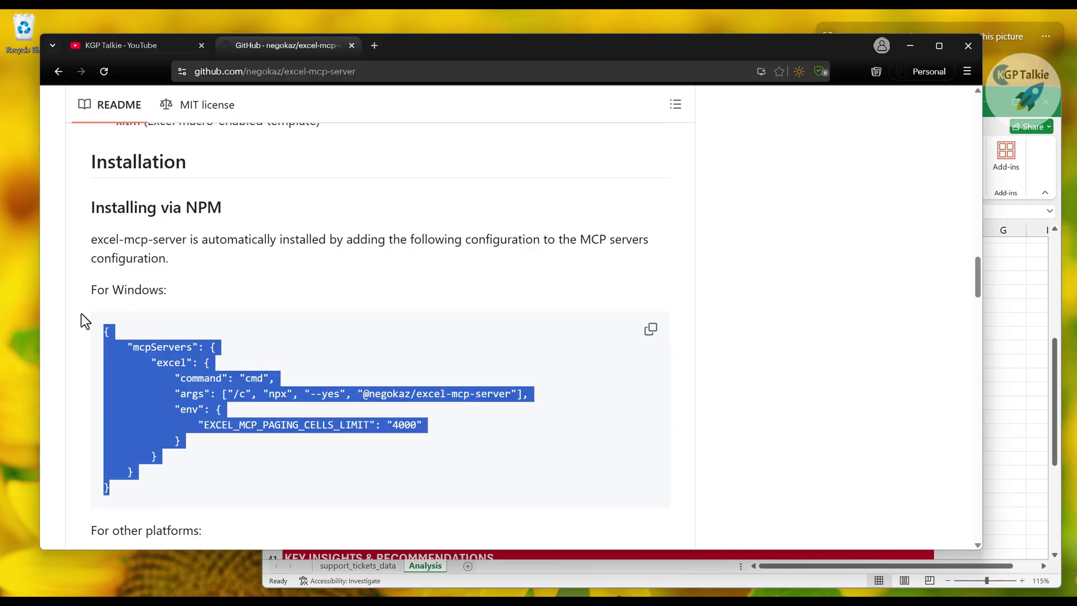
left_click(152, 364)
left_click_drag(152, 364, 157, 458)
right_click(185, 416)
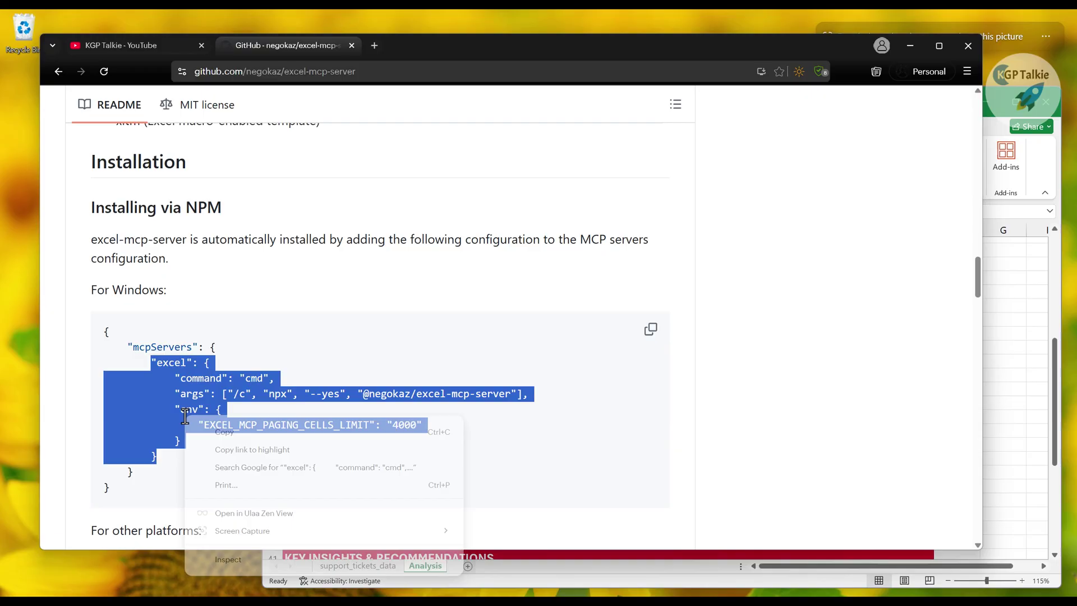
left_click(231, 432)
scroll(359, 422, "down", 1)
scroll(386, 424, "down", 1)
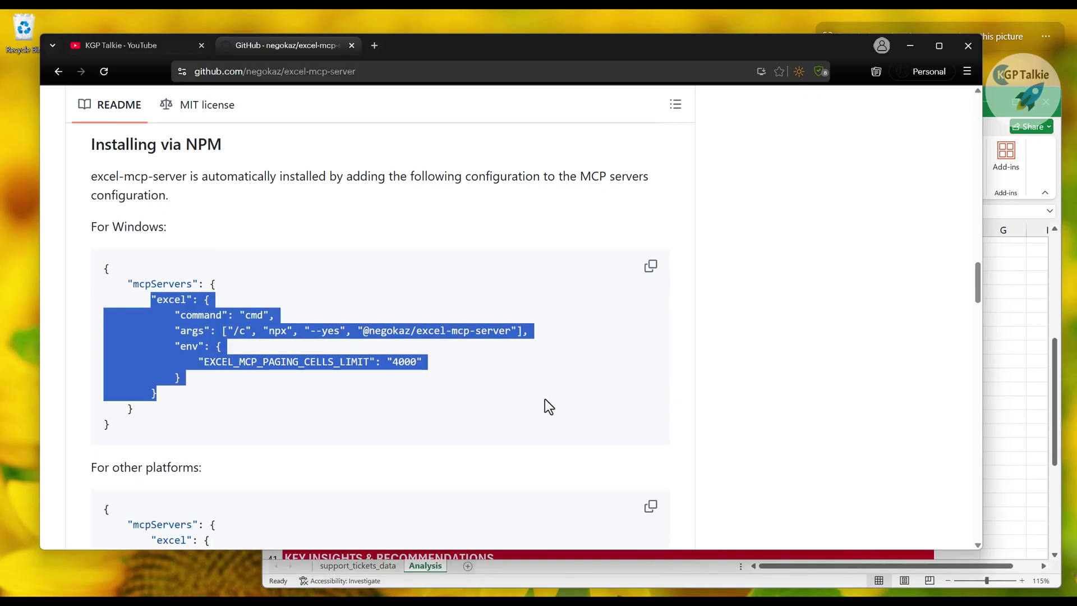
Step: Launch Claude Desktop and dismiss all the JSON and excel server error notices
key("super")
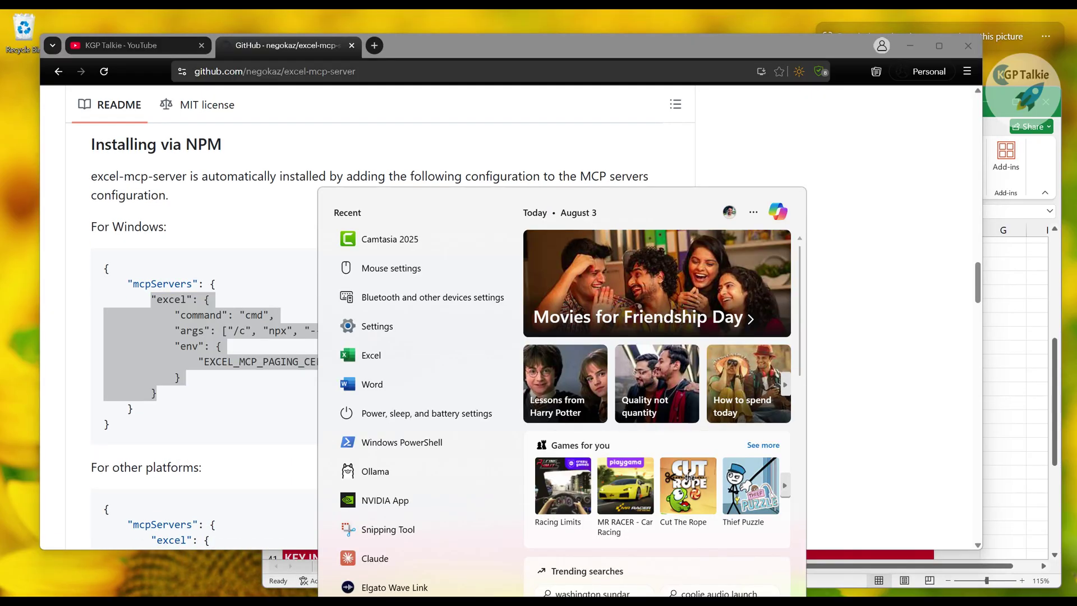
left_click(356, 554)
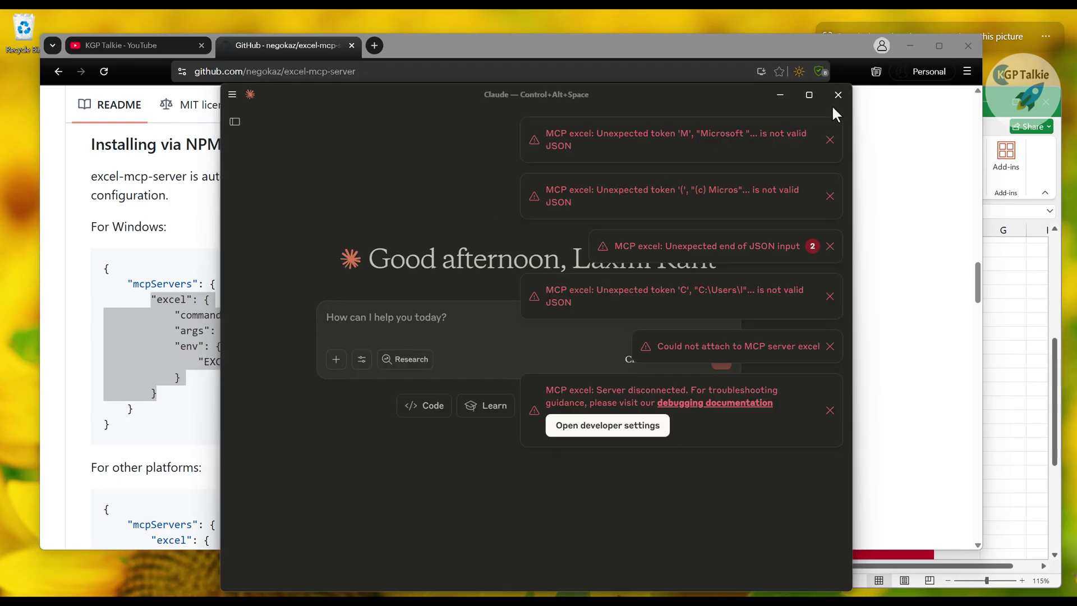
left_click(830, 140)
left_click(831, 143)
left_click(832, 146)
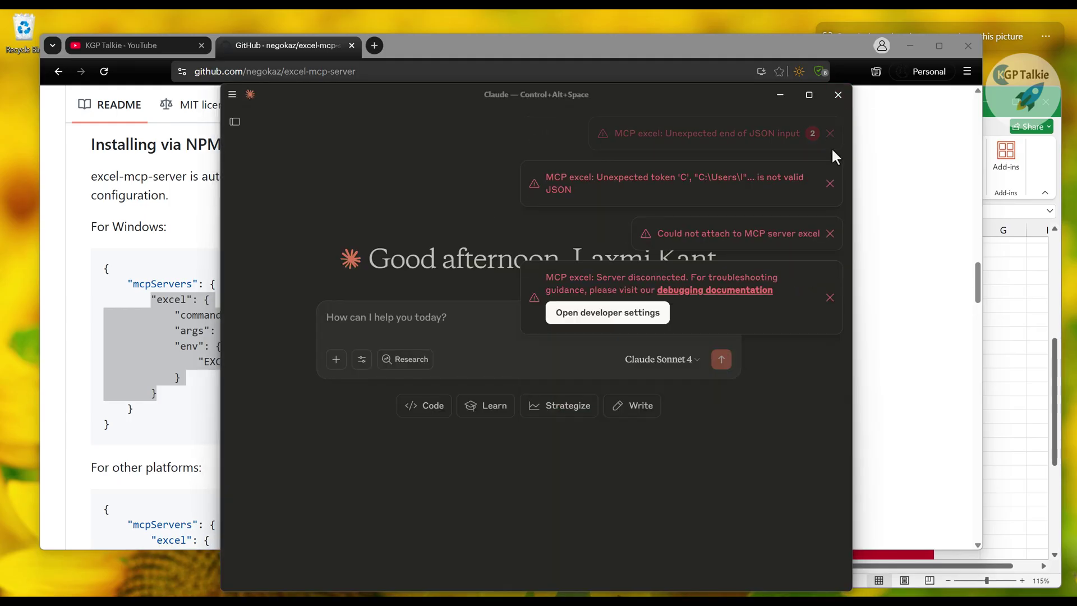
left_click(831, 148)
left_click(831, 144)
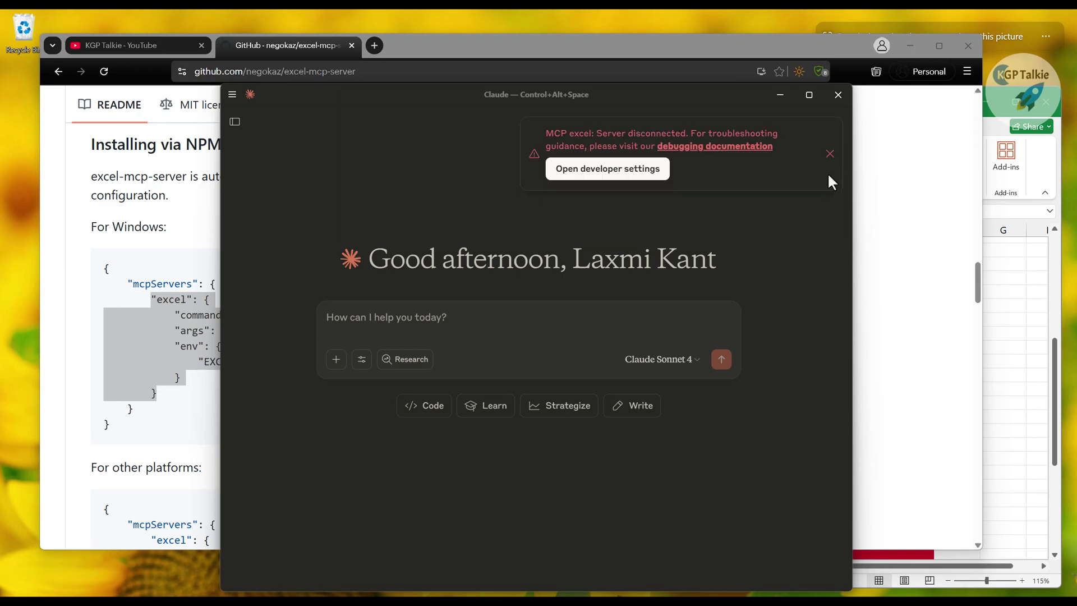
left_click(830, 150)
Step: Open the folder holding claude_desktop_config through File > Settings > Developer > Edit Config
left_click(233, 95)
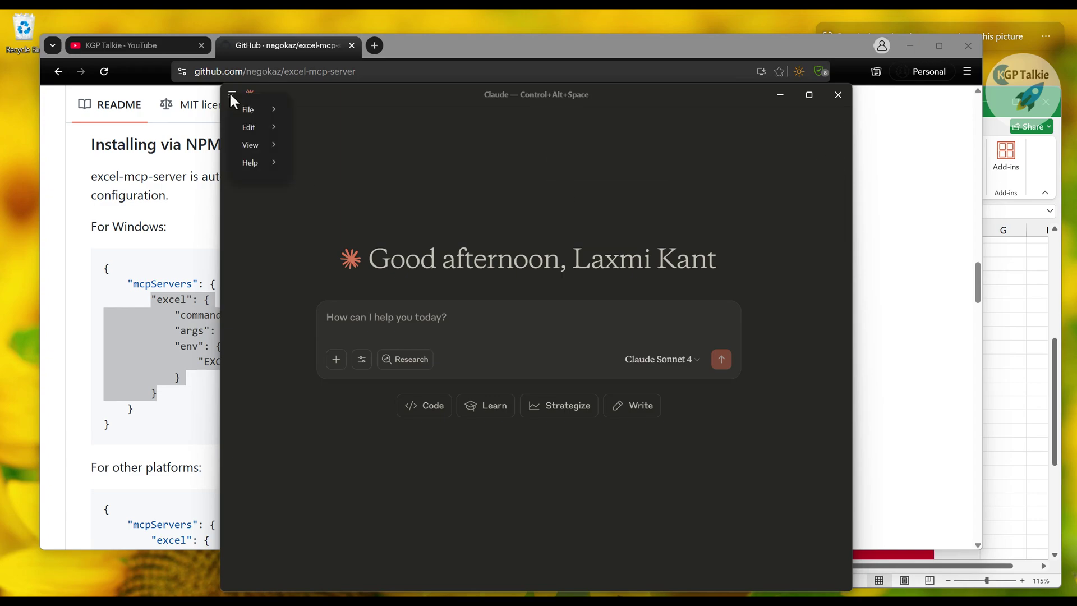
mouse_move(276, 109)
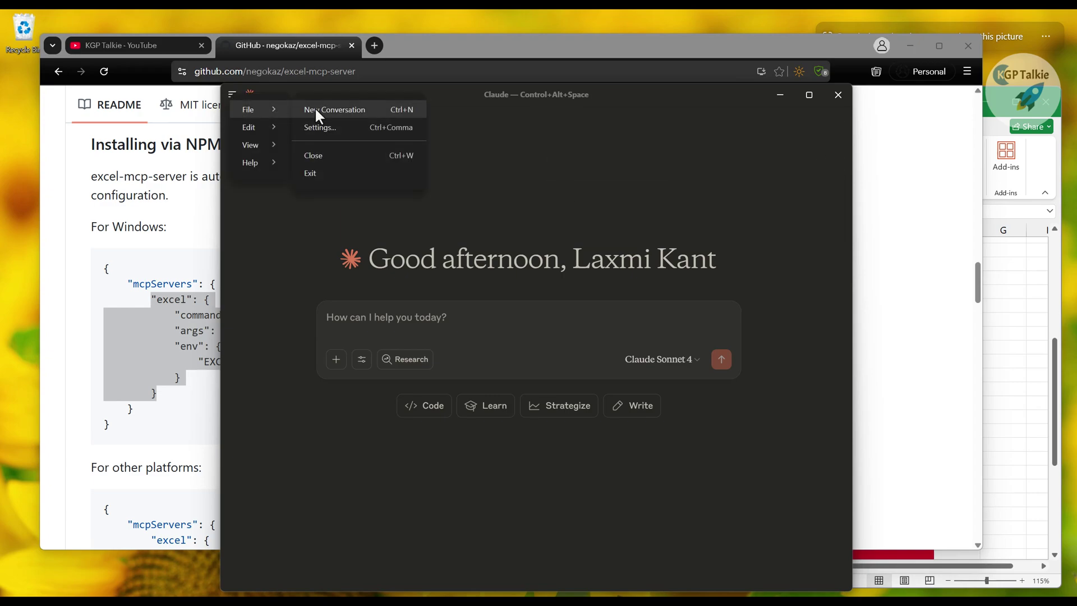
left_click(335, 129)
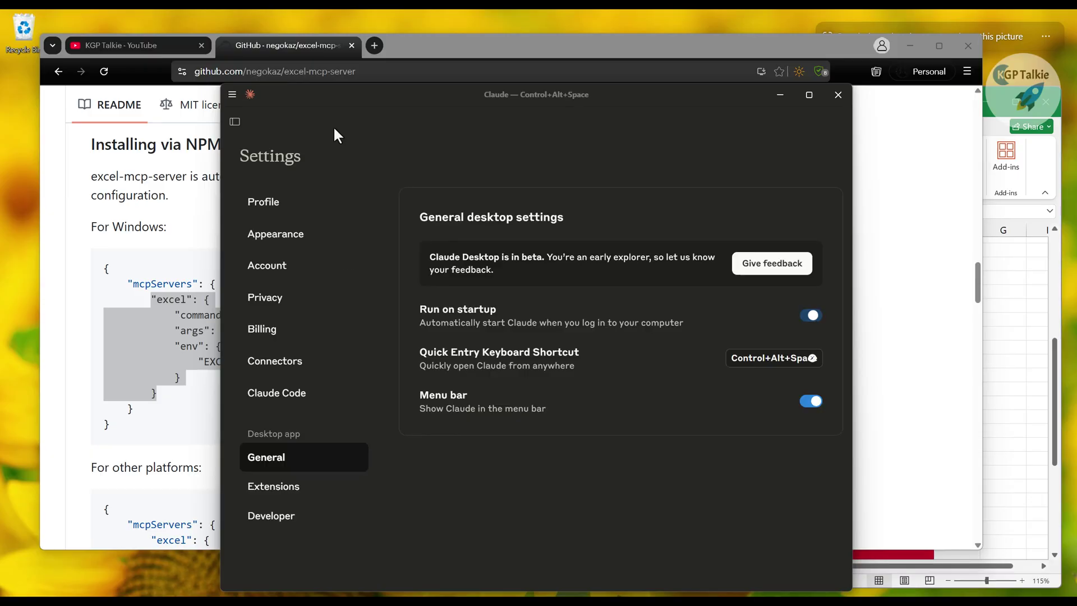
left_click(265, 520)
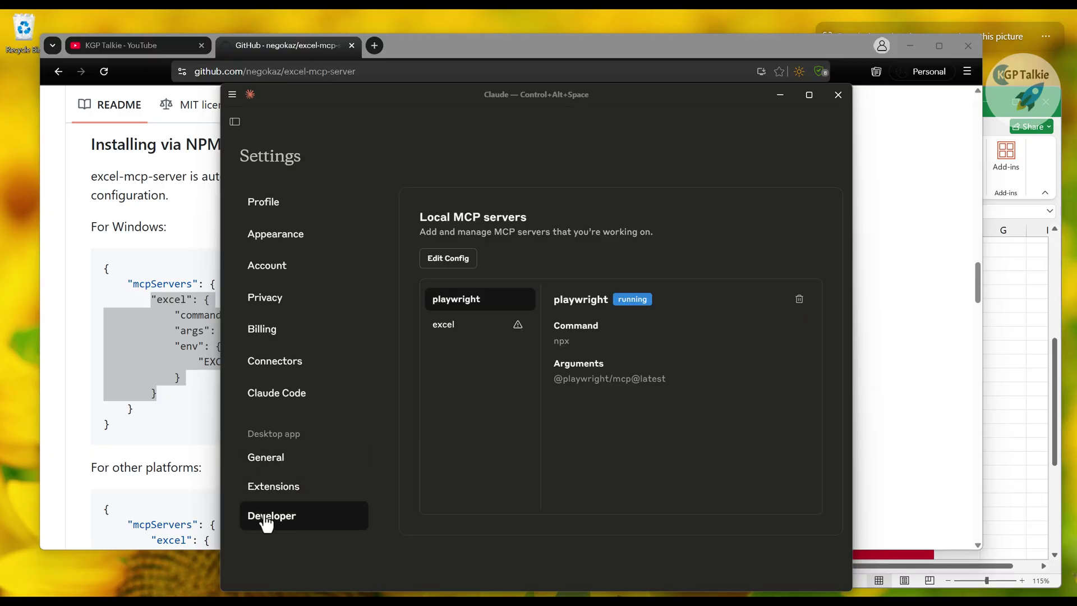
left_click(436, 263)
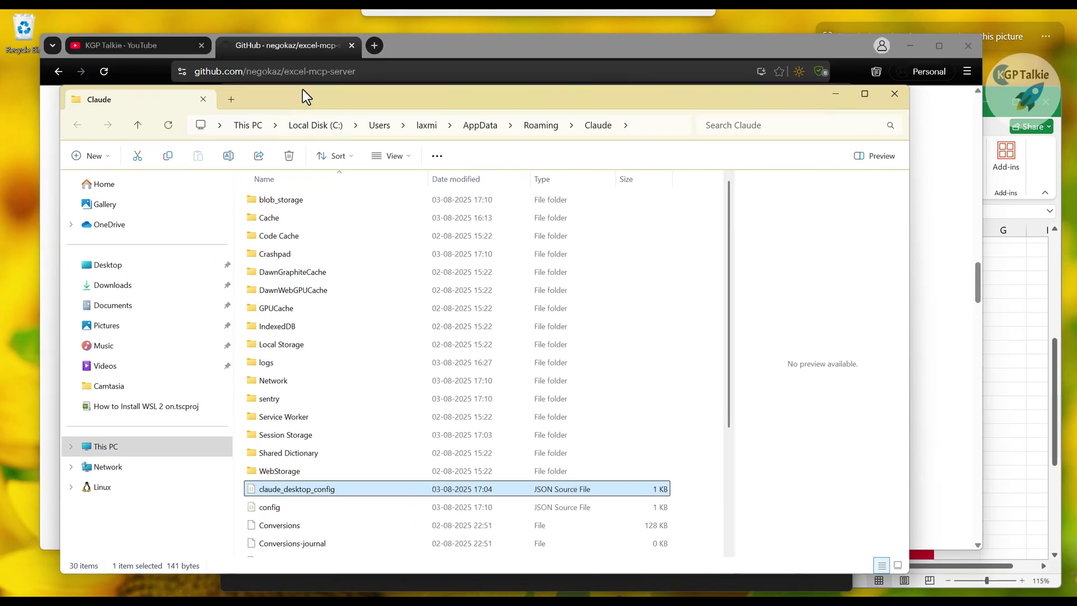
left_click_drag(306, 96, 314, 94)
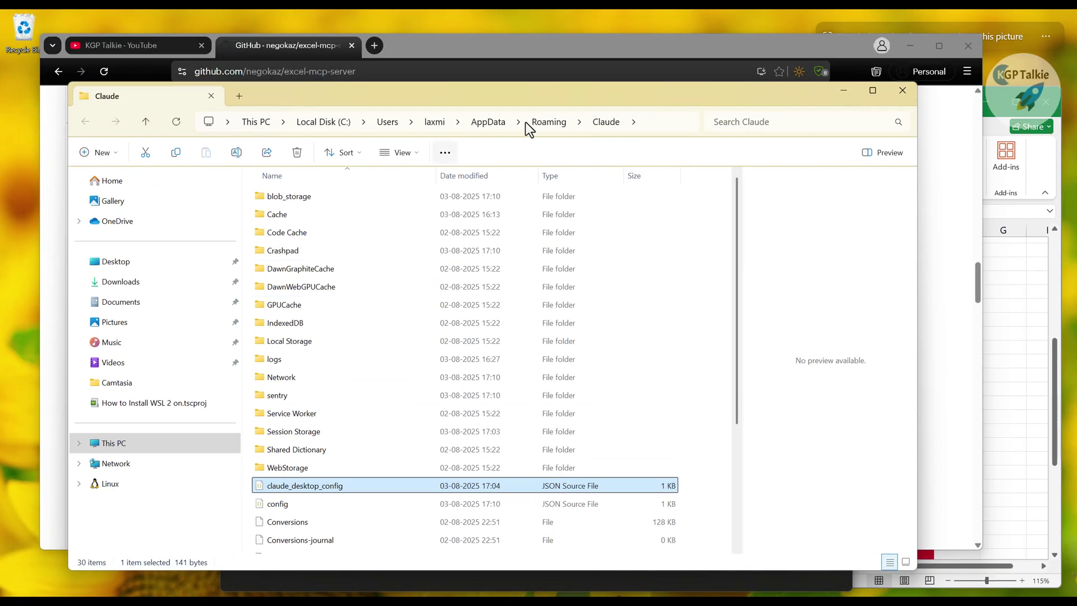
Step: Open claude_desktop_config.json from the Claude AppData folder in VS Code
double_click(288, 486)
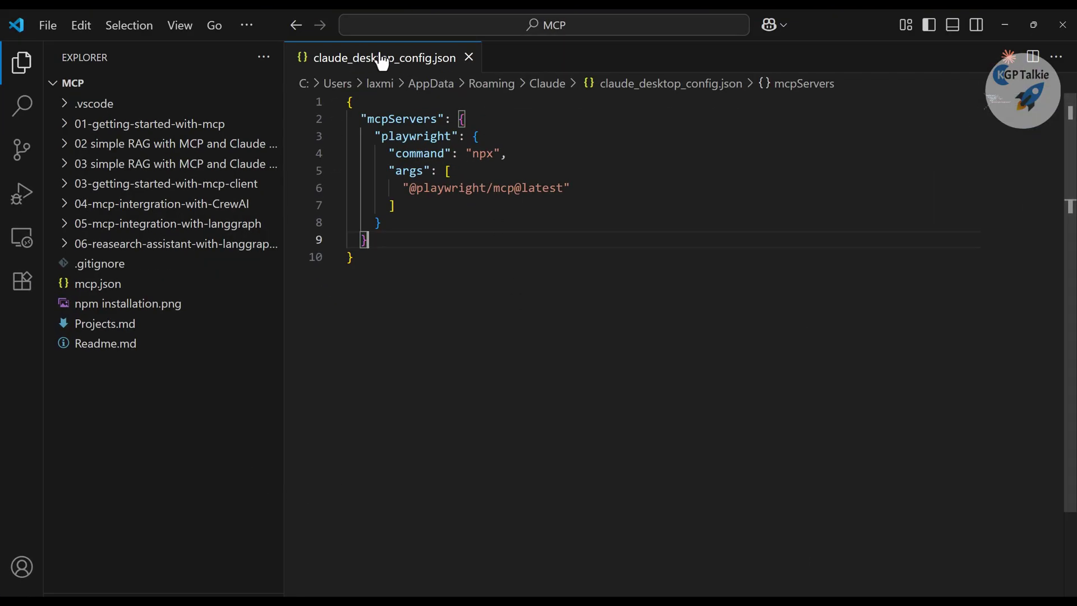
Step: Paste the copied excel server entry after the playwright entry under mcpServers
left_click(476, 123)
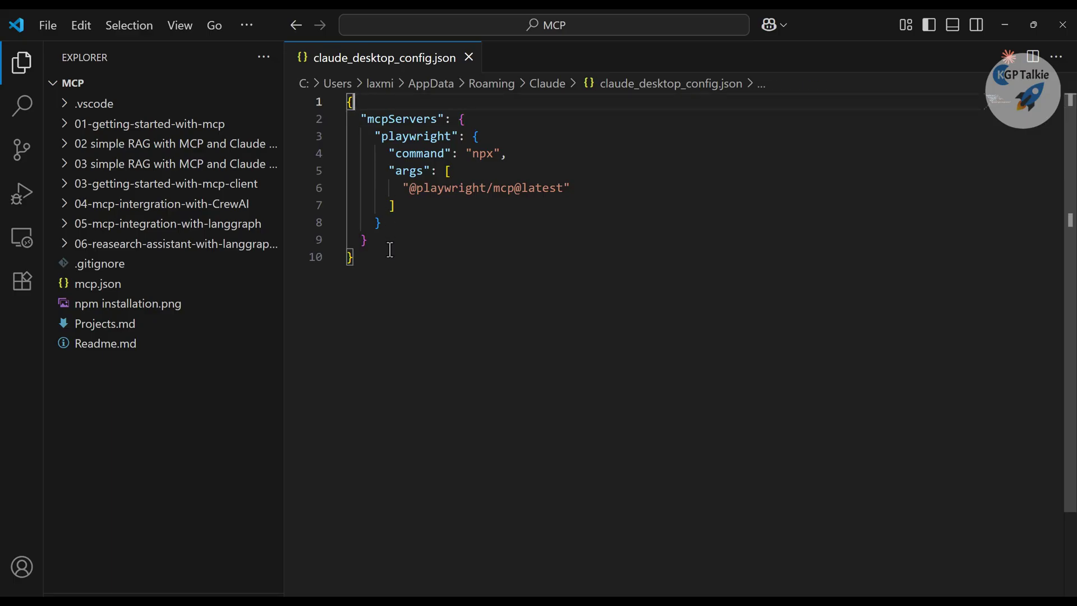
left_click_drag(386, 244, 358, 127)
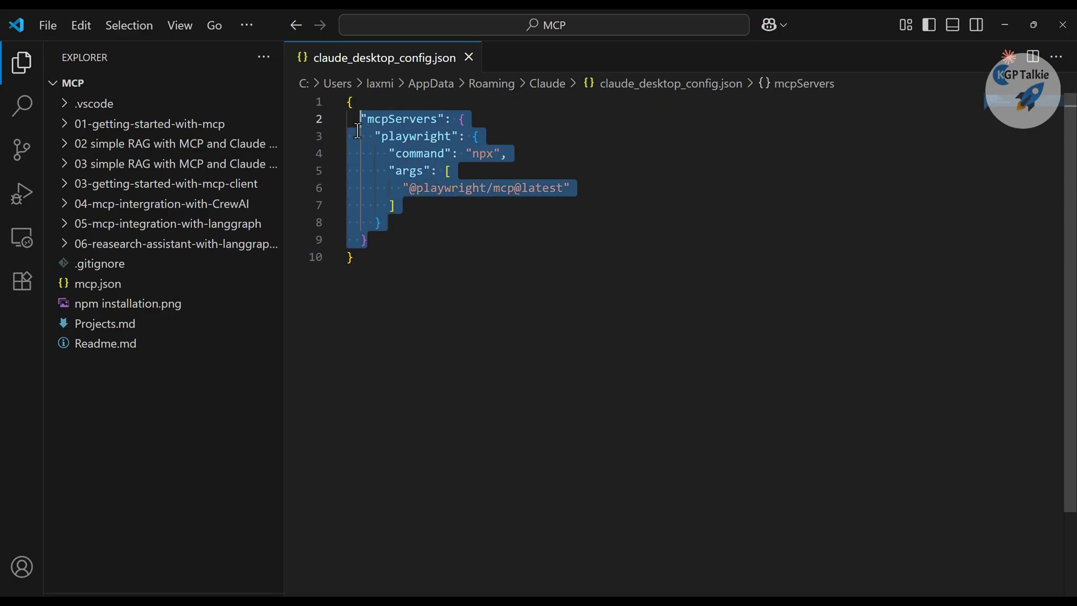
key("BackSpace")
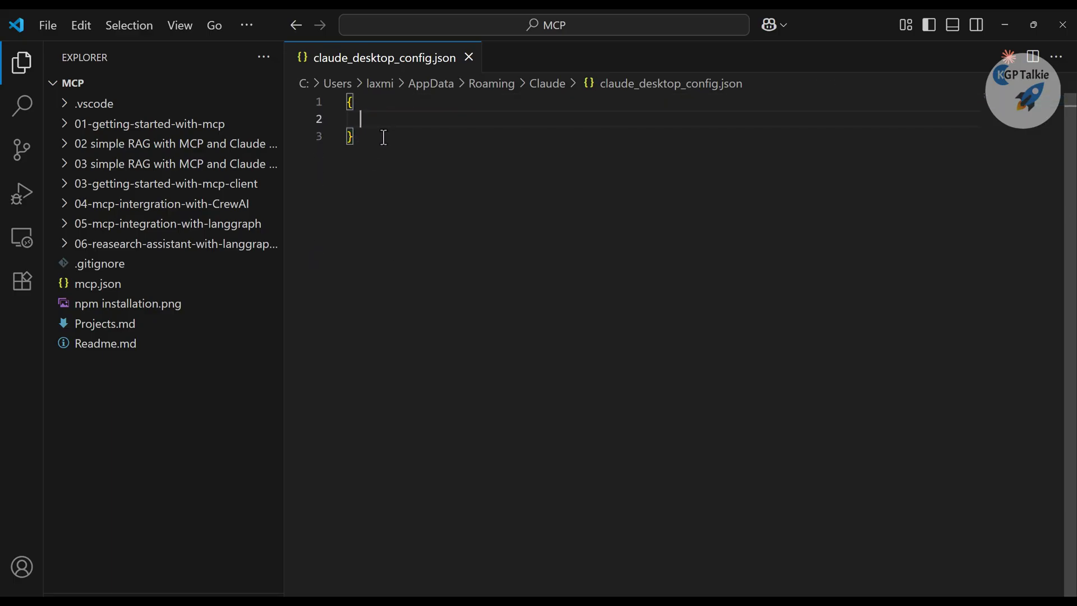
key("ctrl+z")
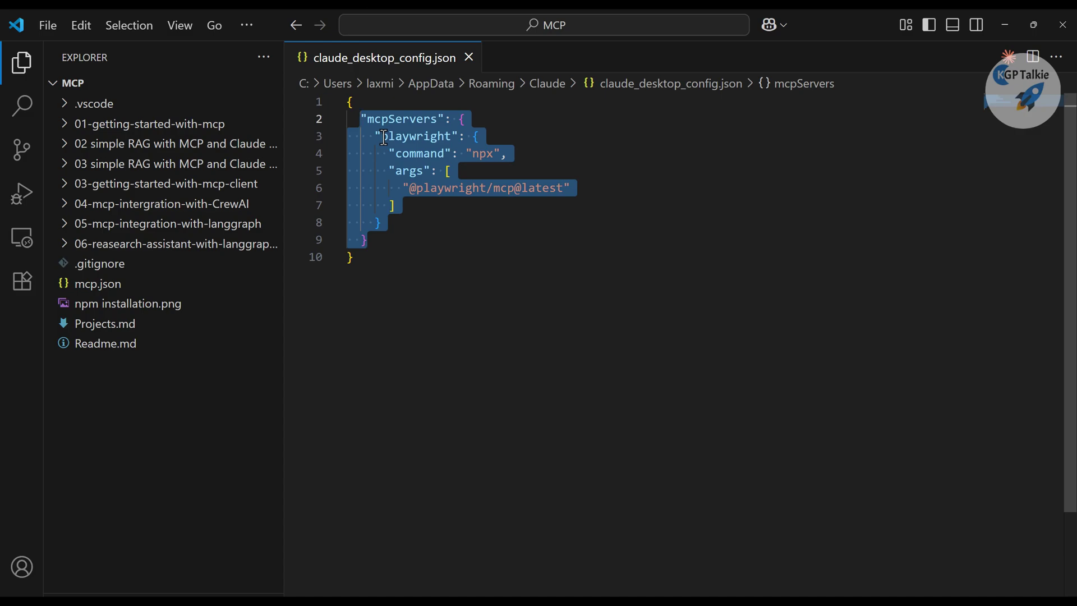
left_click(496, 137)
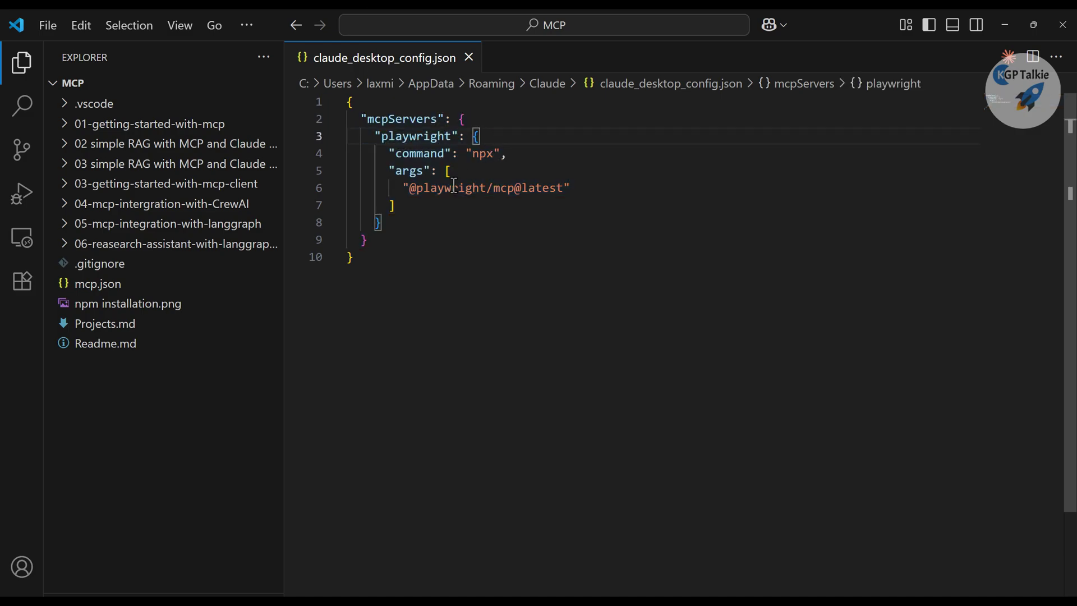
left_click(391, 226)
type(",")
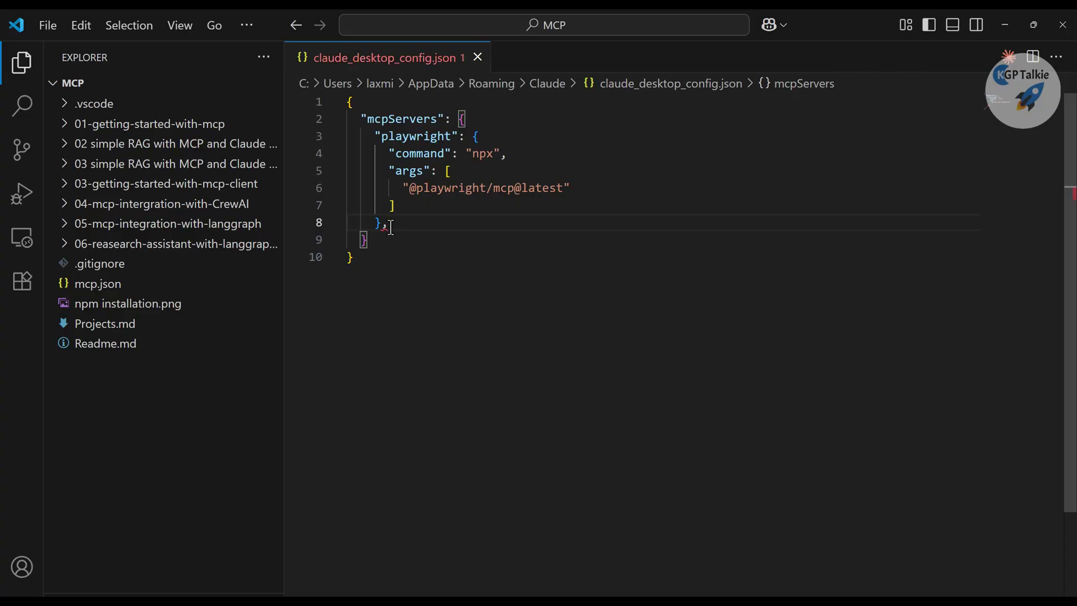
key("Return")
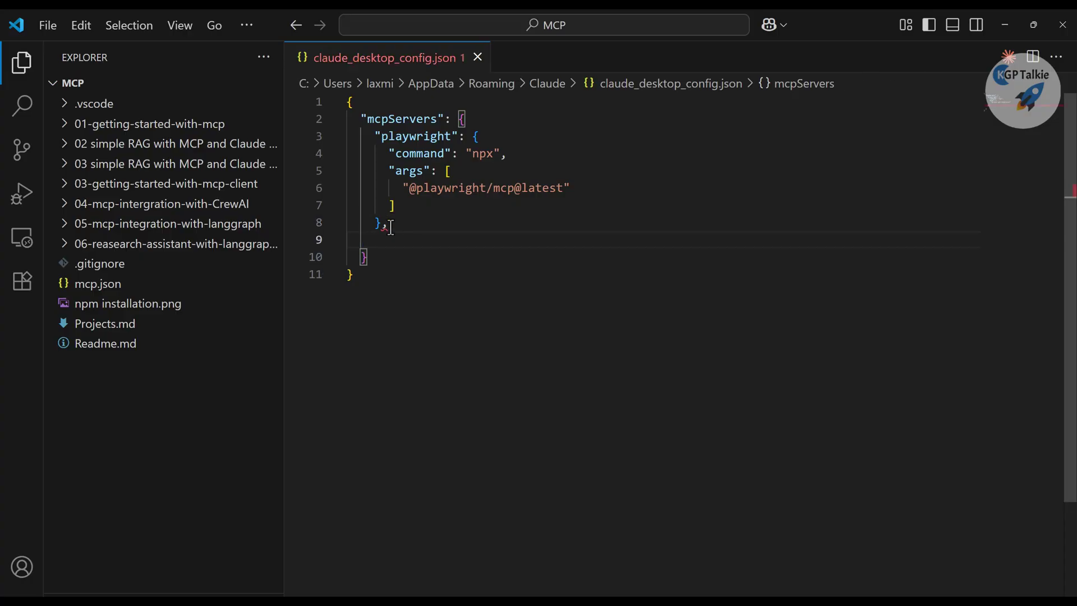
type("\"excel\": {             \"command\": \"cmd\",             \"args\": [\"/c\", \"npx\", \"--yes\", \"@negokaz/excel-mcp-server\"],             \"env\": {                 \"EXCEL_MCP_PAGING_CELLS_LIMIT\": \"4000\"             }         }")
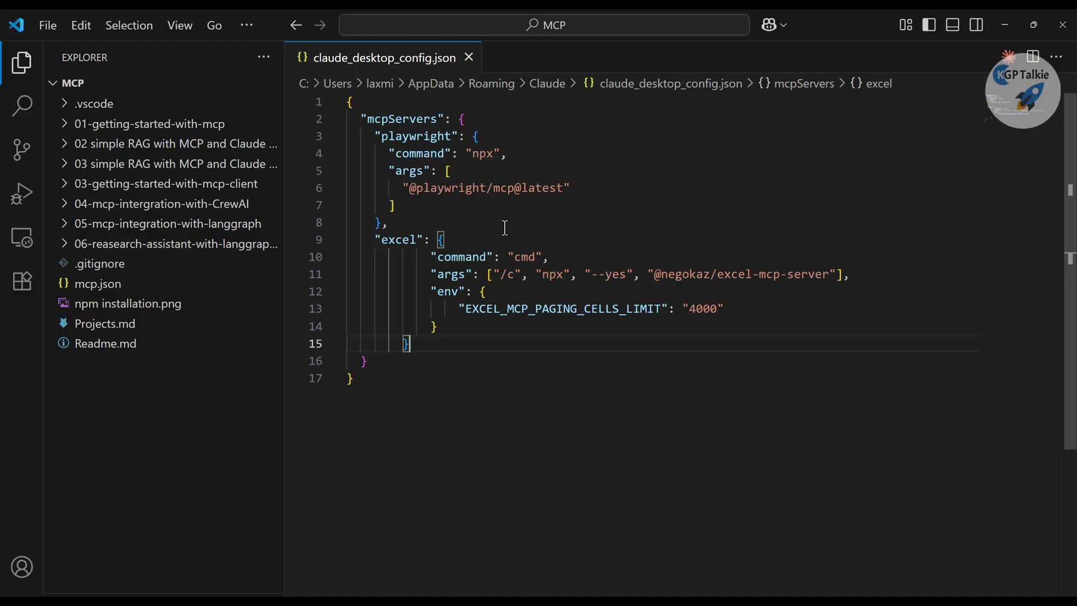
Step: Check the excel entry's cmd command and its --yes excel-mcp-server arguments
left_click(442, 259)
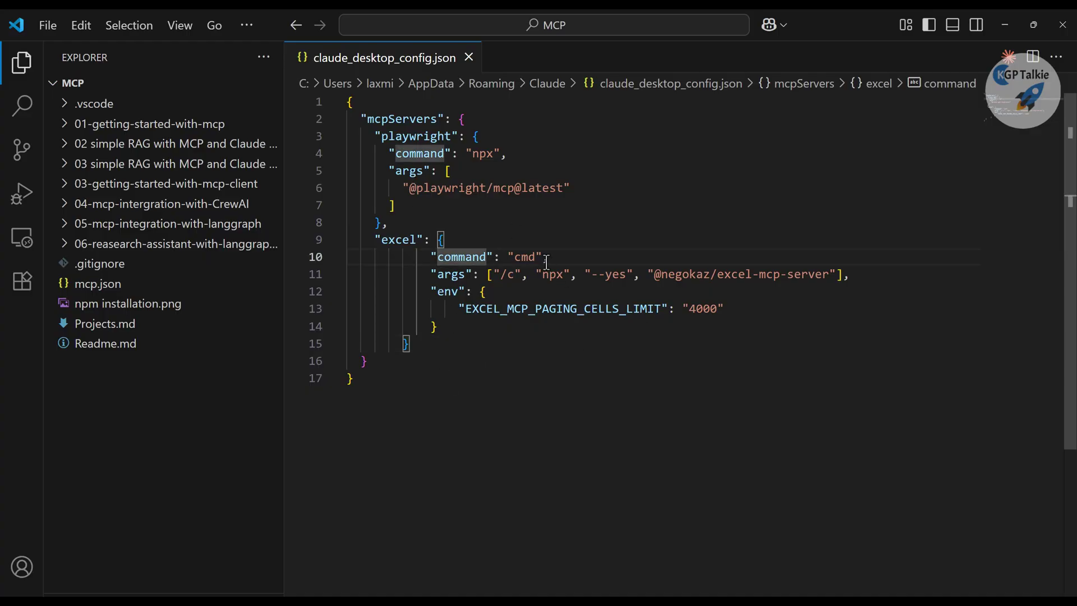
left_click_drag(582, 257, 444, 256)
left_click(491, 259)
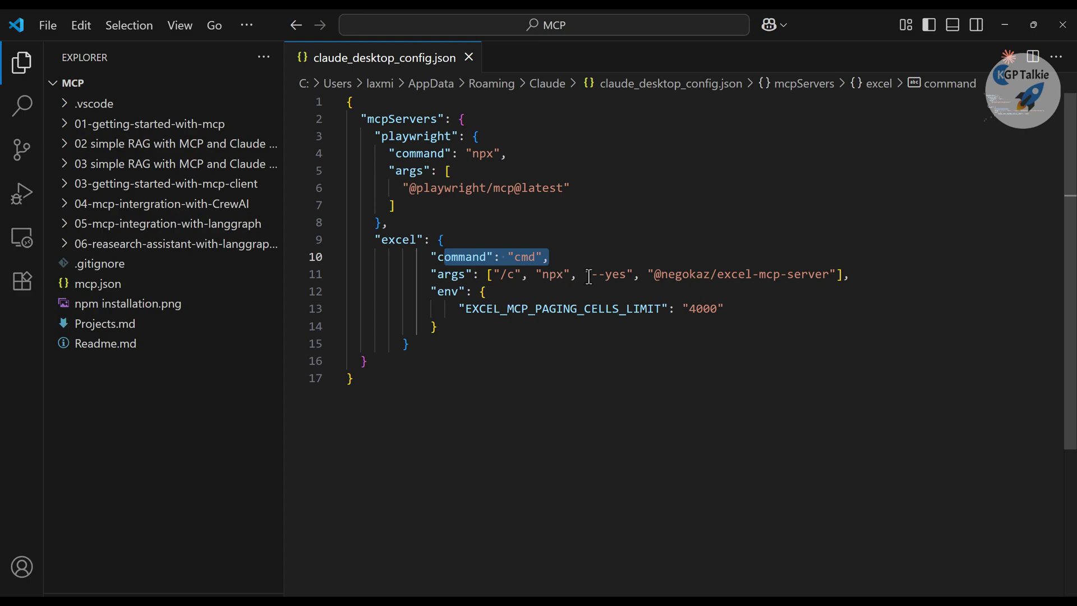
left_click(626, 276)
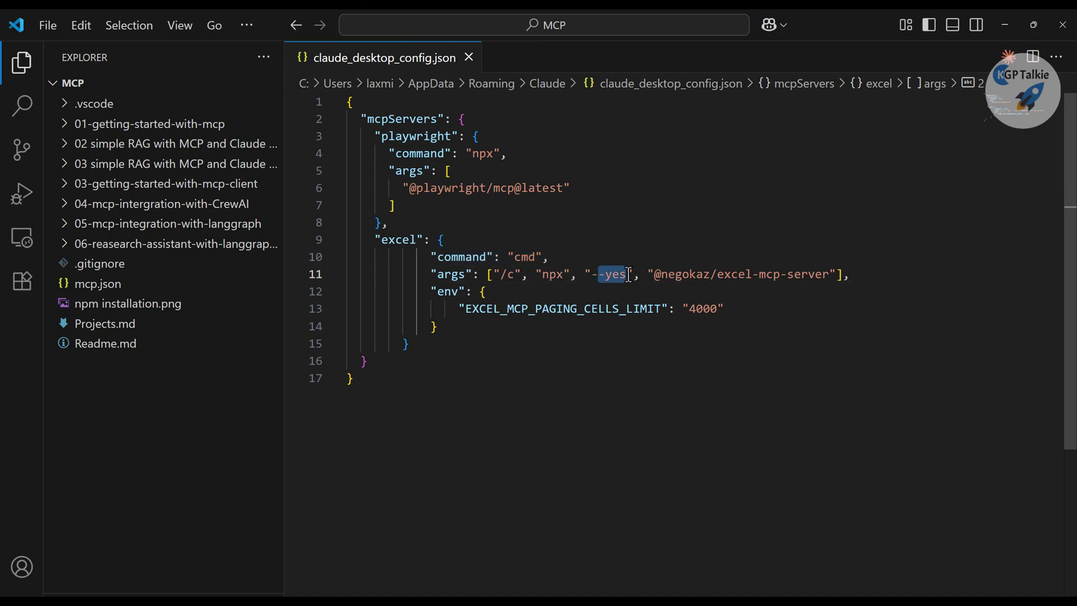
left_click_drag(591, 275, 622, 275)
key("Down")
left_click_drag(632, 275, 583, 288)
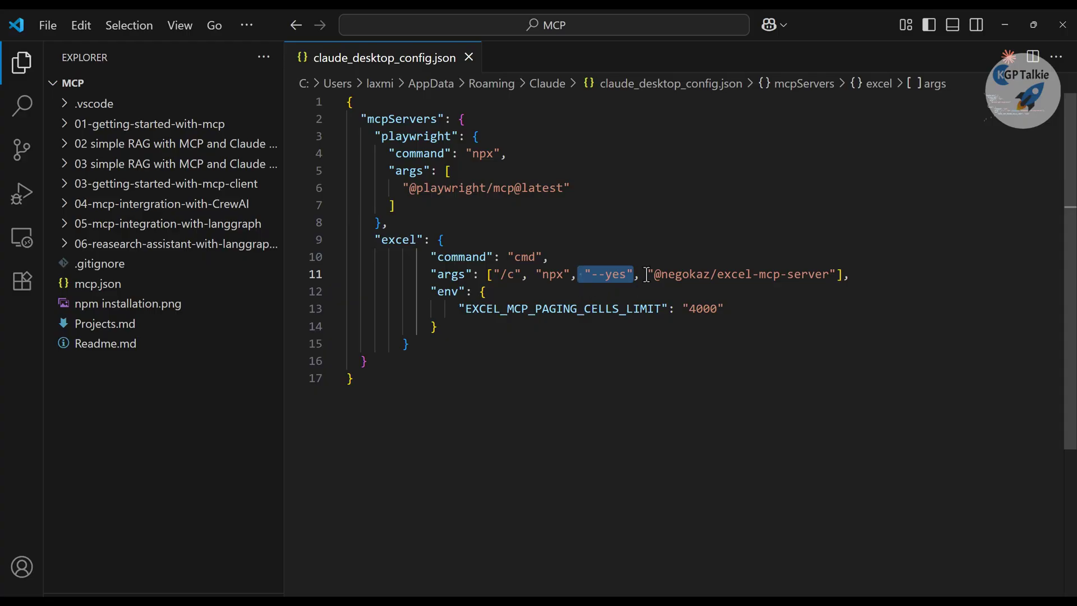
left_click_drag(717, 275, 828, 275)
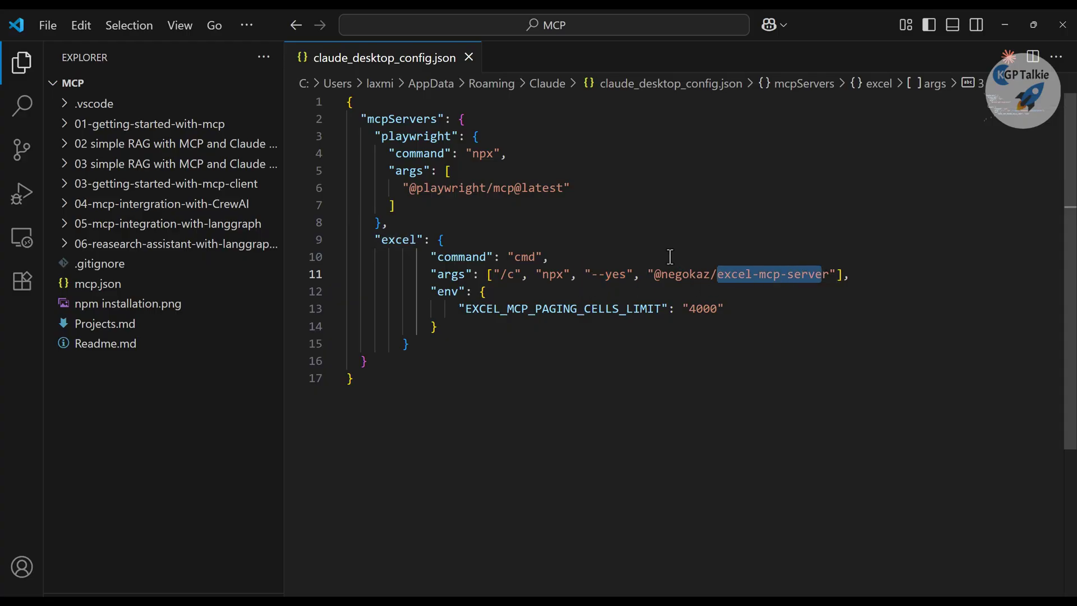
key("Up")
left_click_drag(658, 275, 822, 288)
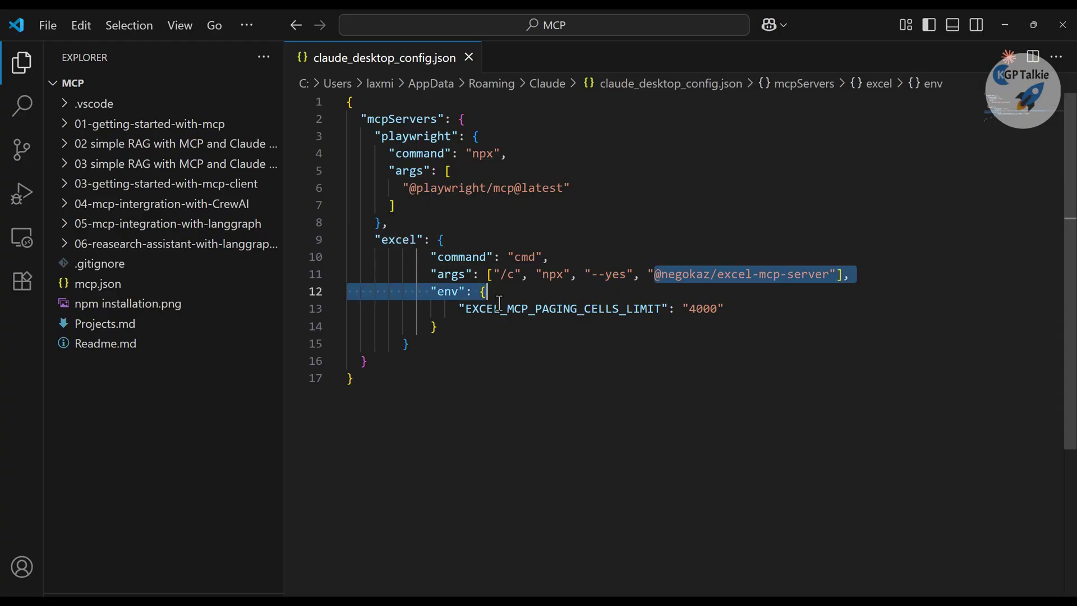
Step: Select the env line setting EXCEL_MCP_PAGING_CELLS_LIMIT to "4000"
double_click(497, 309)
double_click(706, 309)
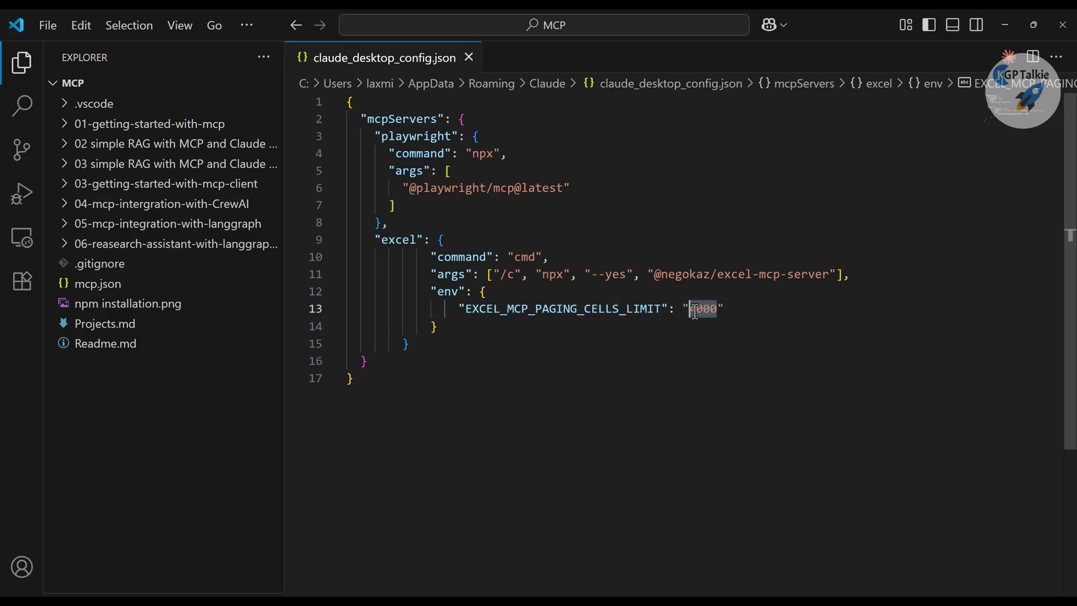
left_click(470, 325)
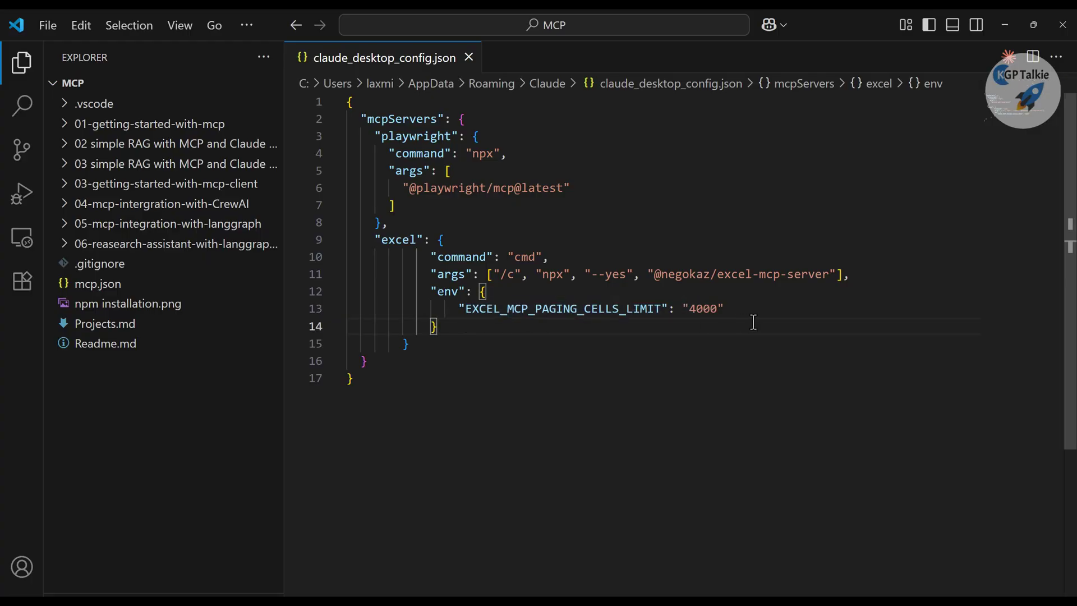
left_click_drag(726, 309, 458, 310)
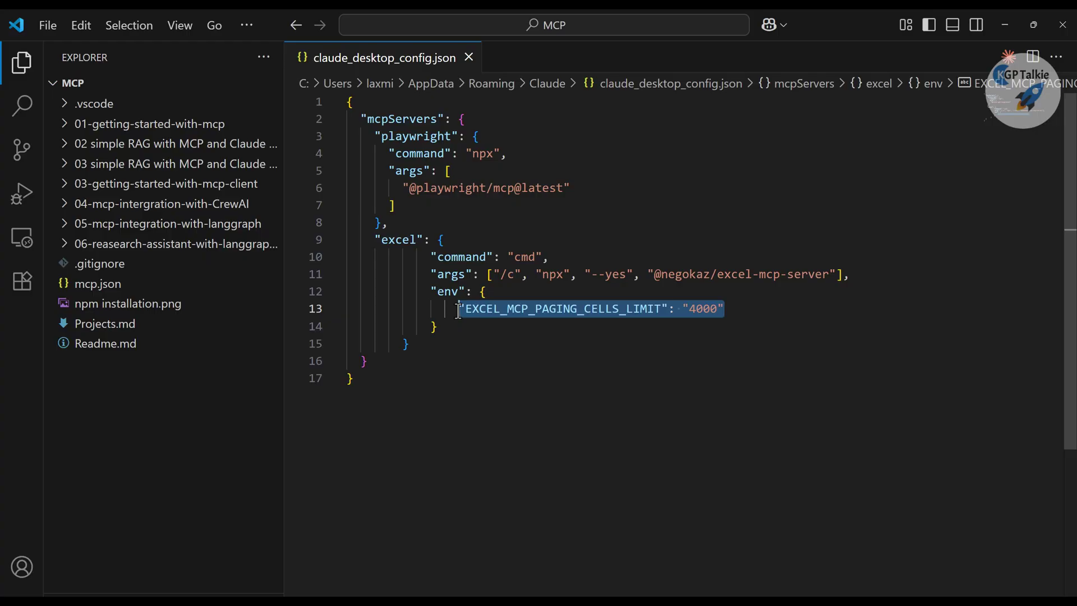
left_click(720, 330)
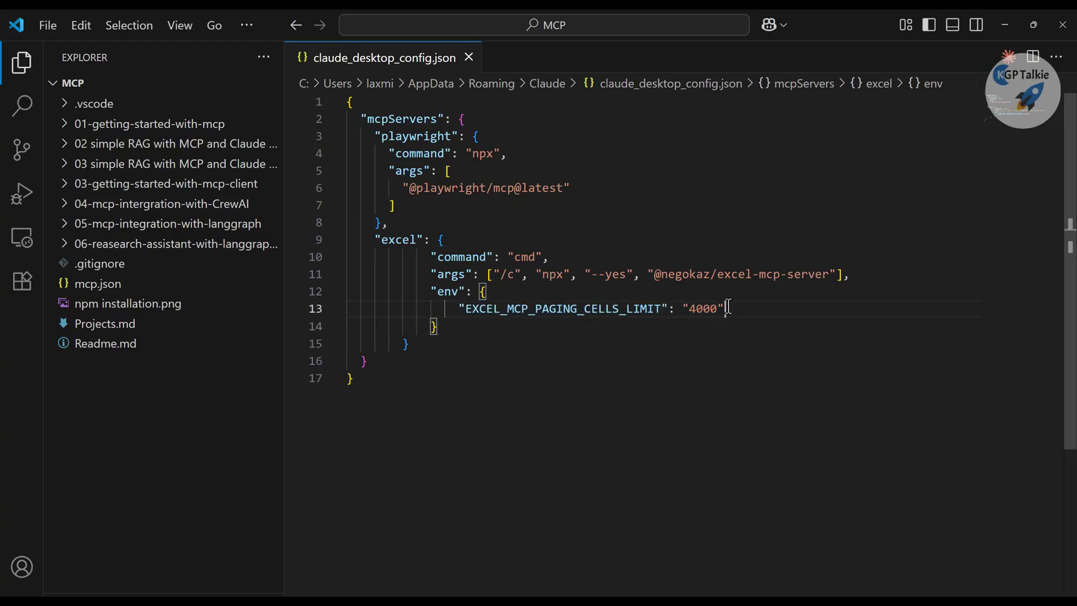
left_click_drag(726, 308, 460, 309)
left_click(498, 337)
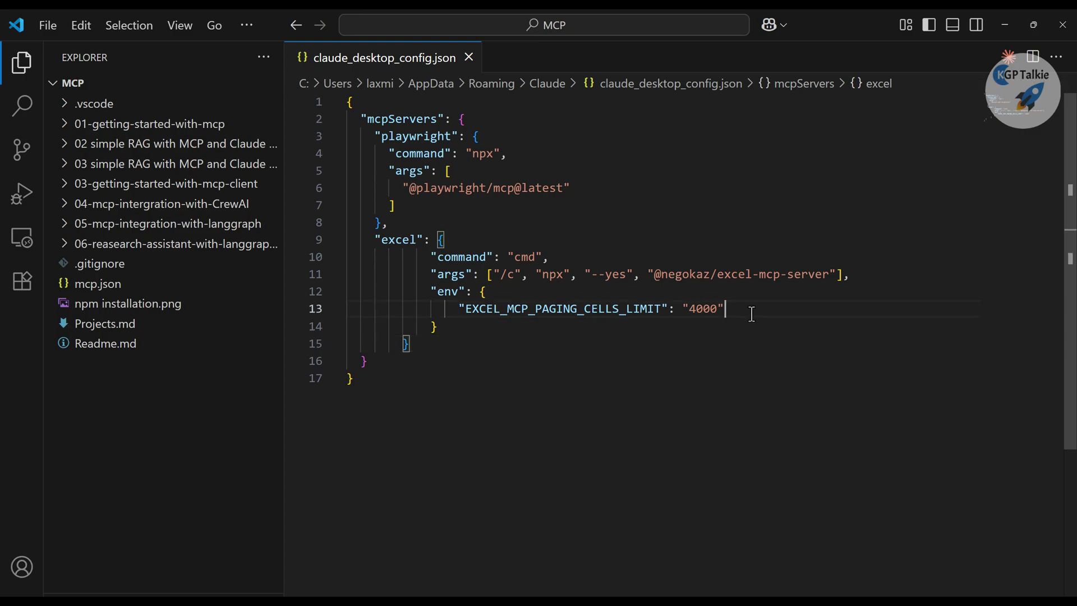
left_click_drag(747, 309, 458, 309)
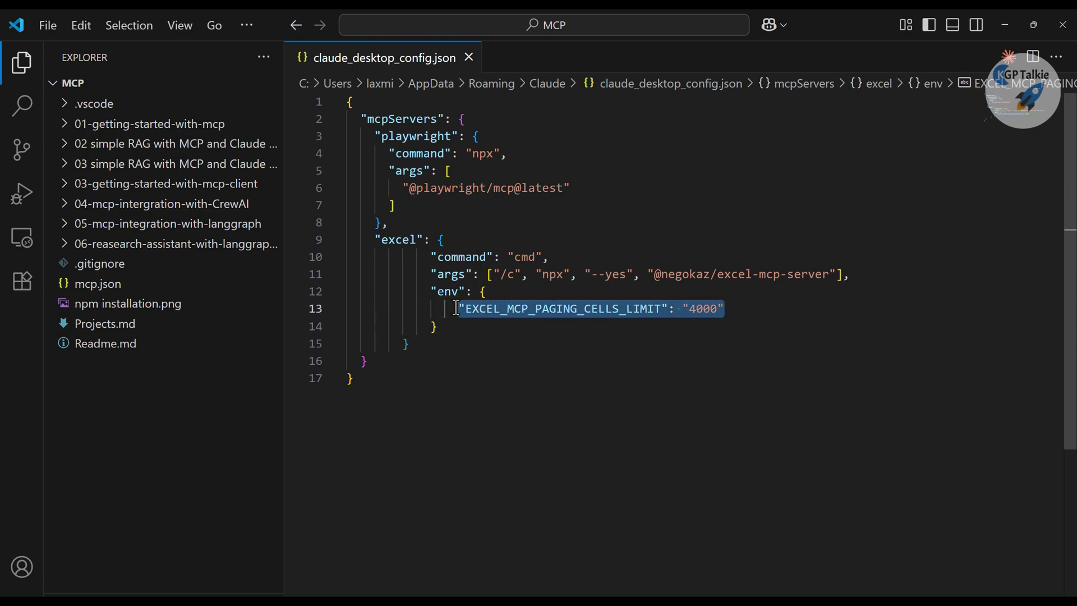
Step: Bring the support_tickets_data workbook forward and move its window up and to the left
key("alt+Tab")
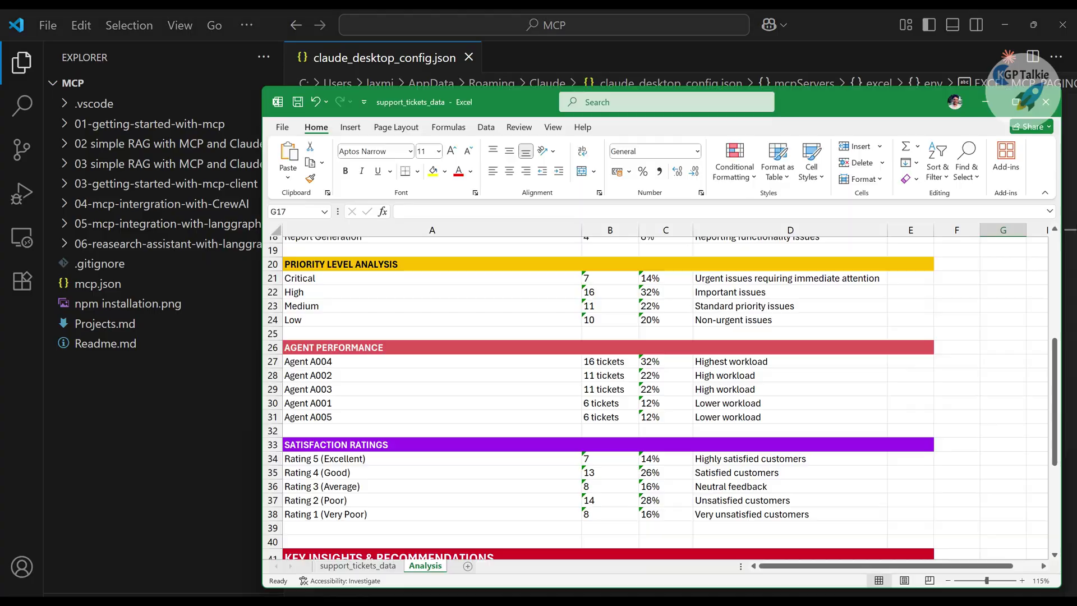
scroll(422, 356, "down", 7)
scroll(443, 359, "up", 14)
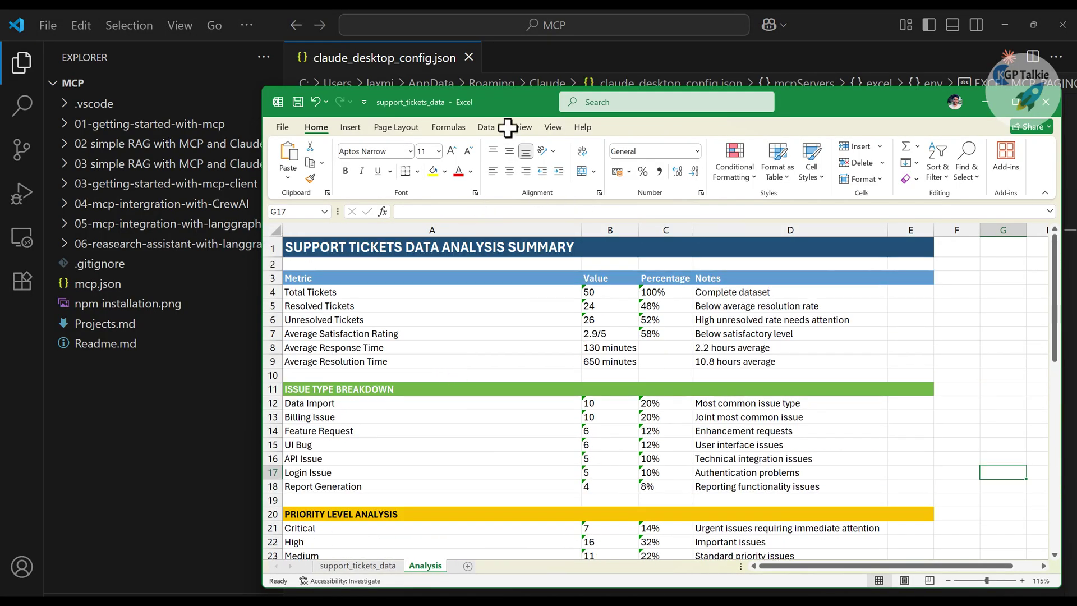
left_click_drag(520, 100, 460, 62)
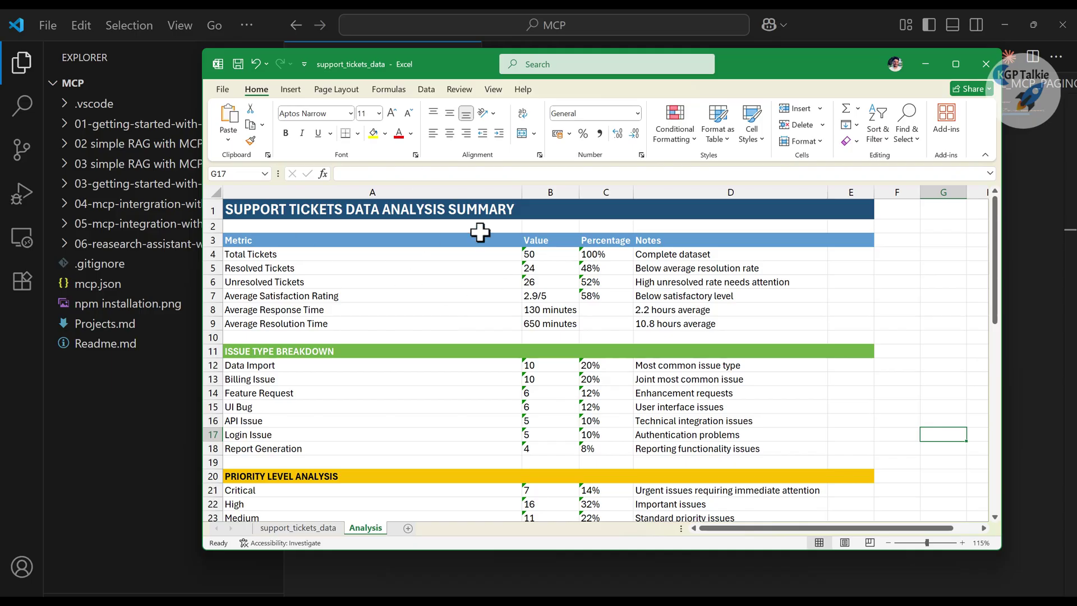
scroll(522, 426, "down", 4)
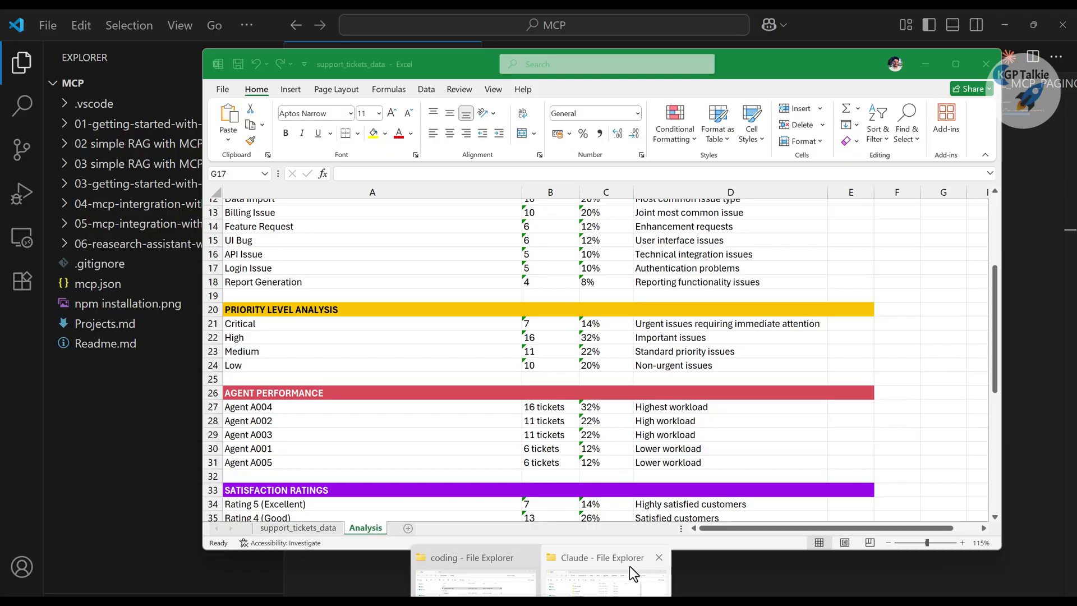
Step: Open support_tickets_data from the Downloads folder and dismiss the duplicate workbook warning
left_click(584, 580)
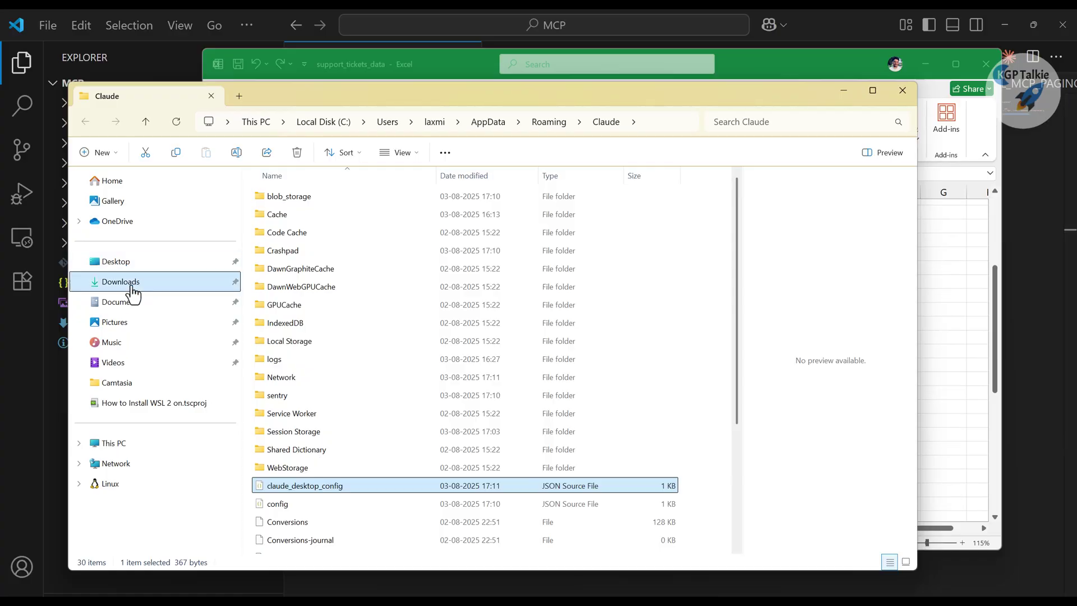
left_click(128, 283)
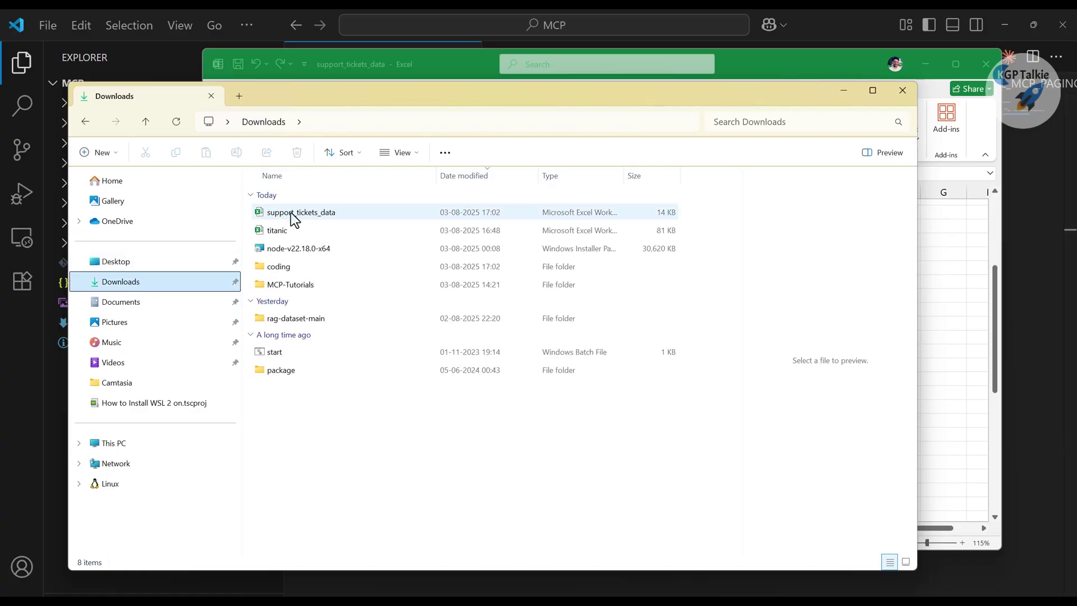
double_click(329, 213)
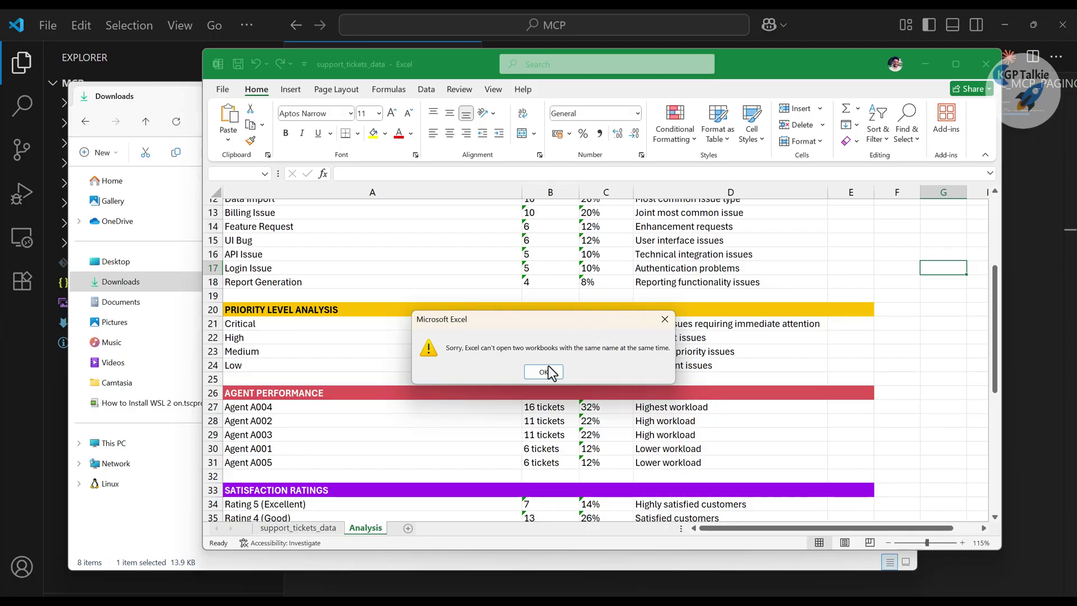
left_click(544, 372)
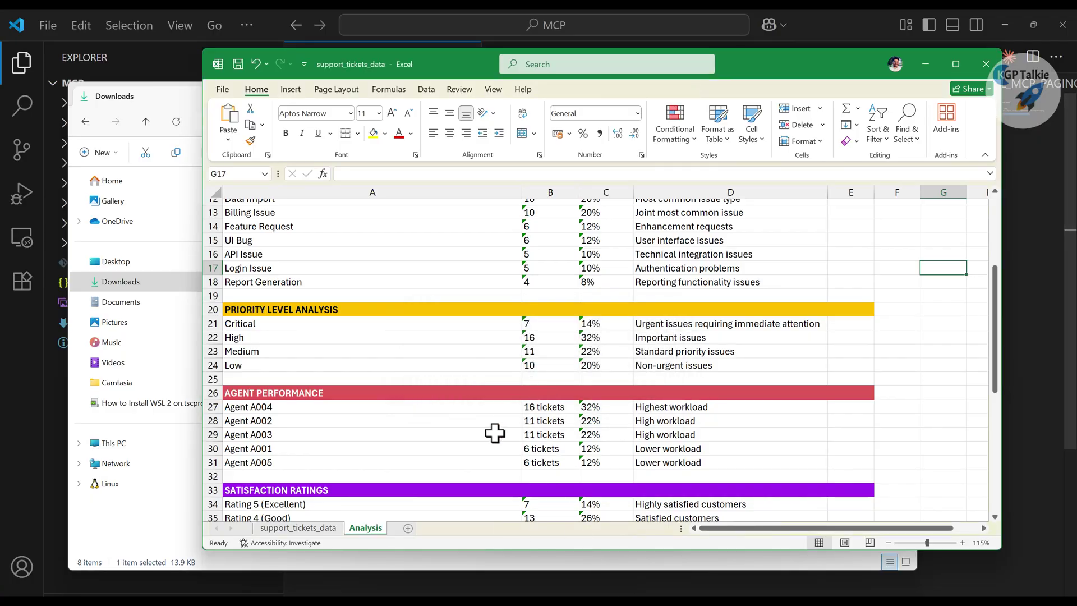
Step: Capture a Snipping Tool snip of the whole workbook window
key("super")
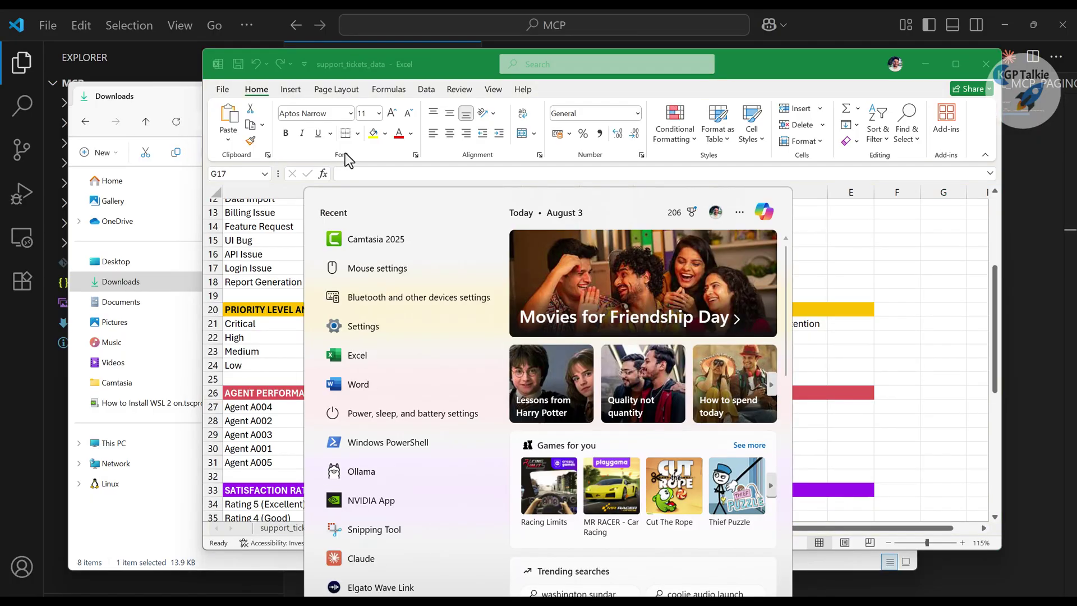
left_click(373, 530)
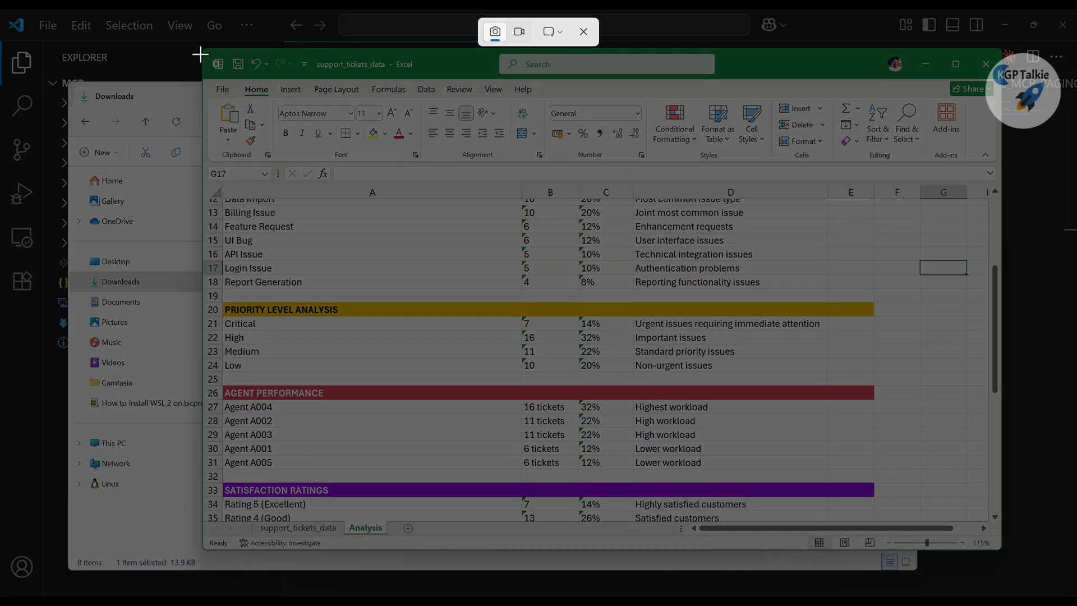
left_click_drag(193, 39, 1016, 585)
Step: Close the workbook saving changes, then reopen it and close it again
left_click(987, 63)
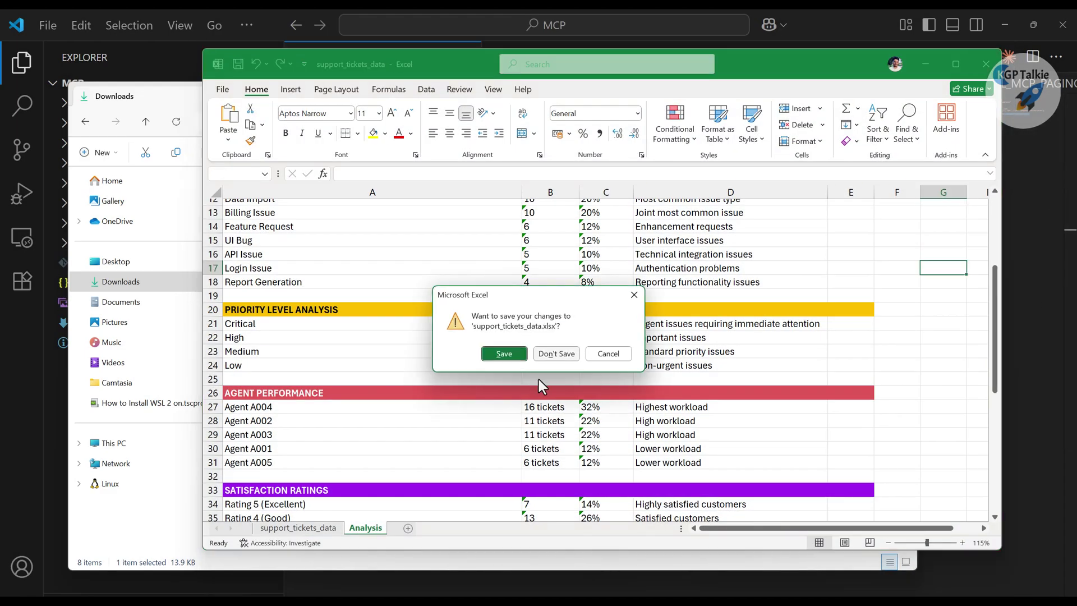
left_click(505, 353)
double_click(299, 214)
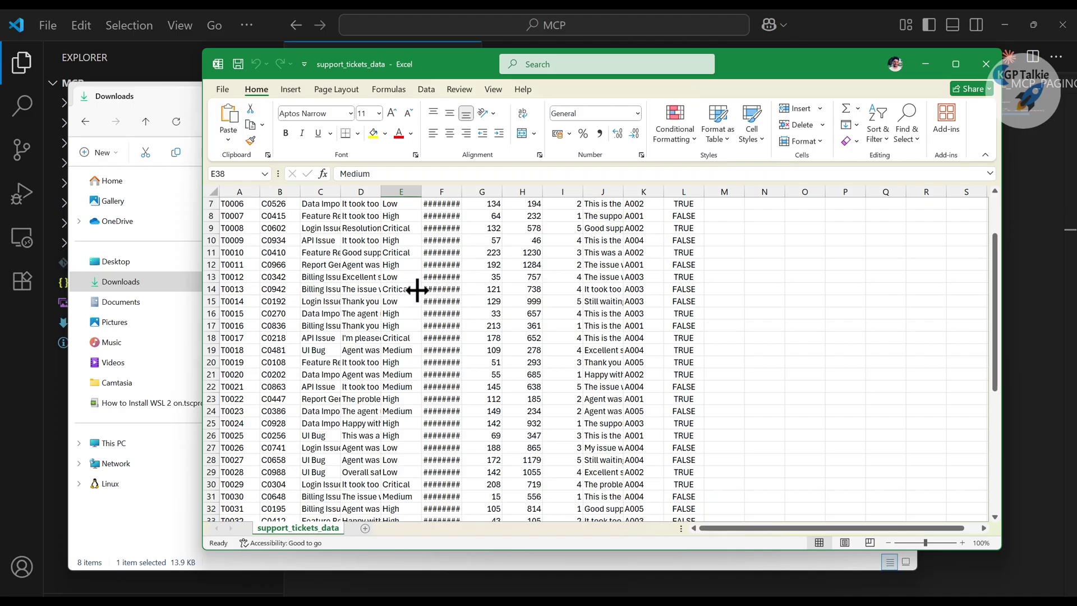
scroll(409, 349, "up", 2)
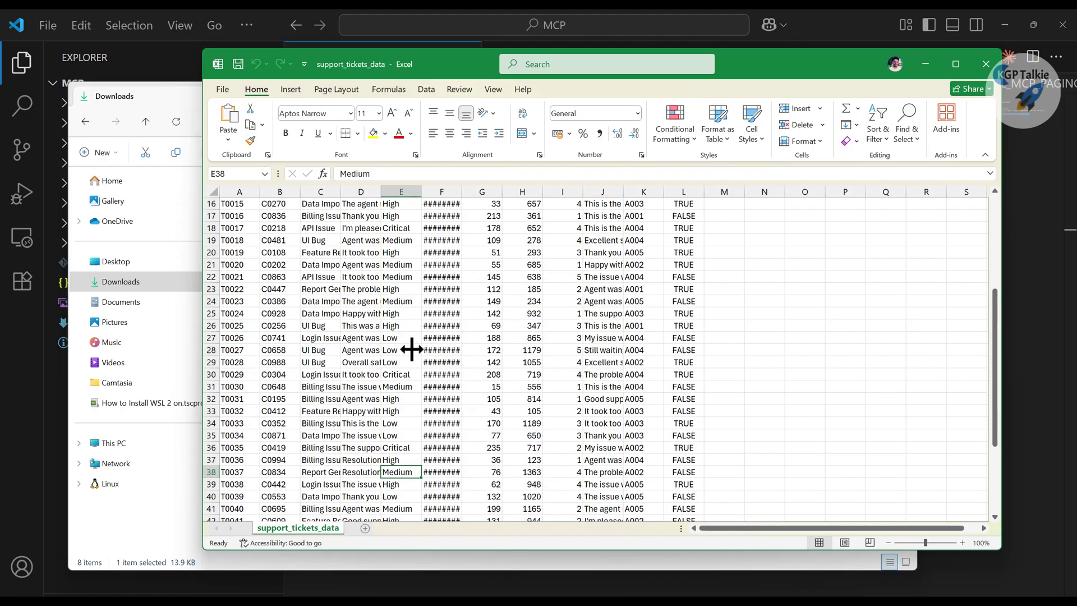
left_click(974, 56)
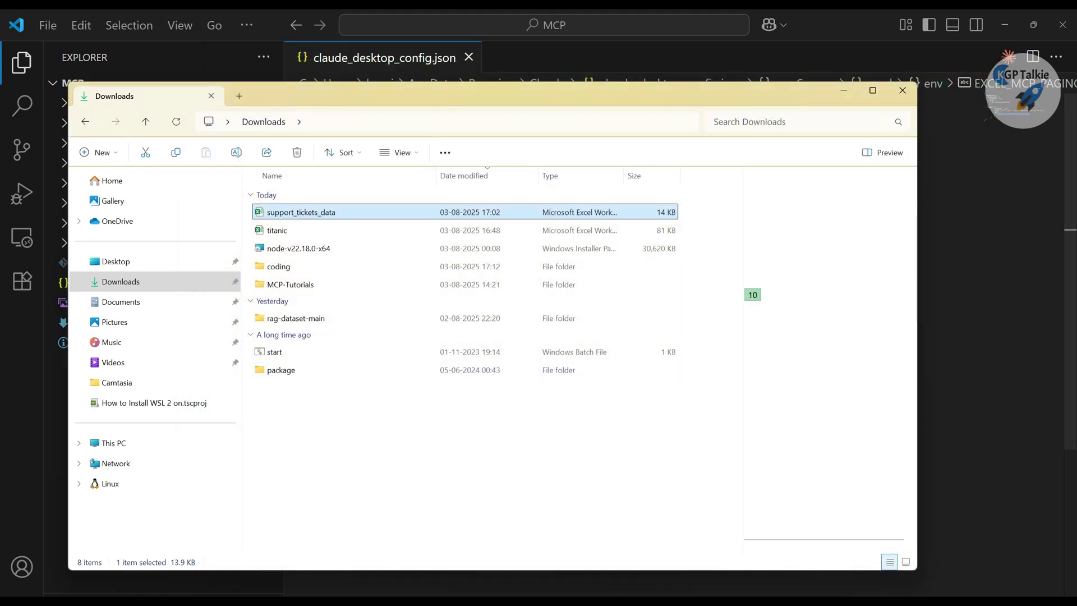
Step: Launch Claude and check the excel MCP server's failed status and error in Developer settings
key("super")
type("cl")
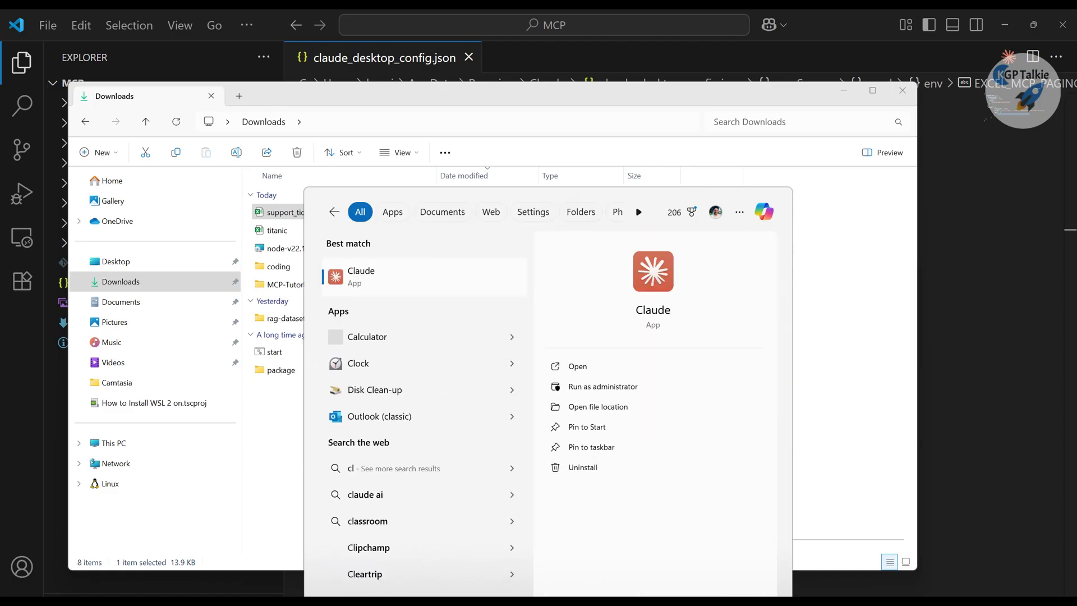
left_click(387, 287)
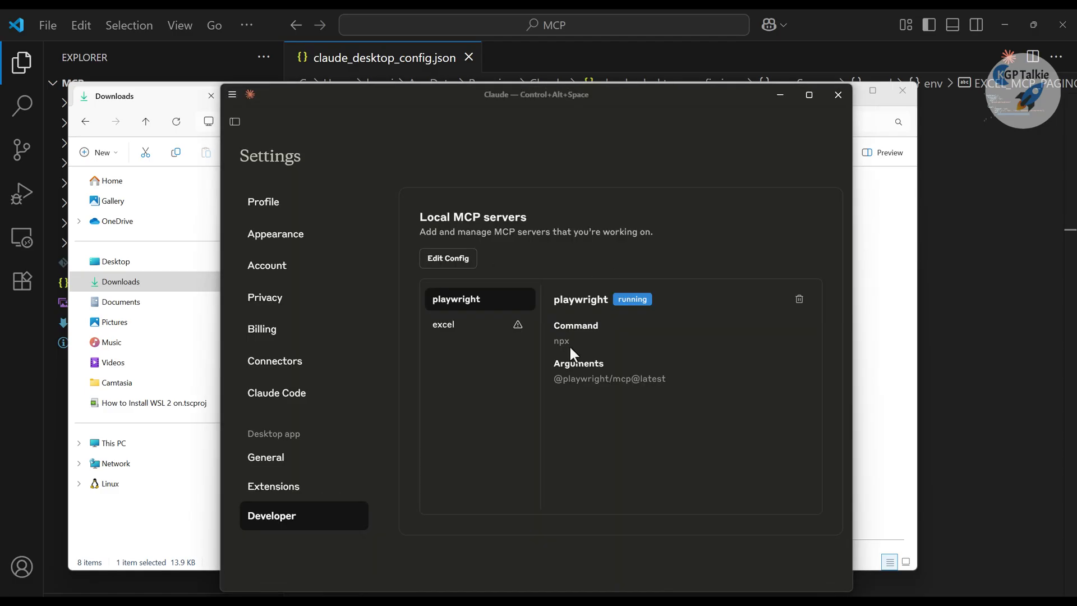
left_click(462, 328)
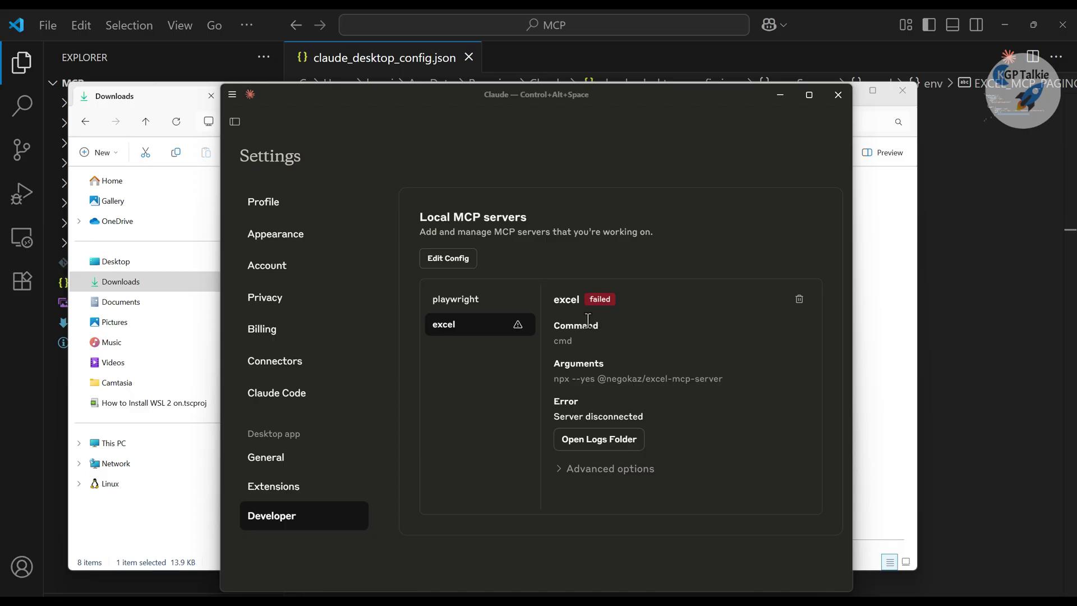
left_click(838, 94)
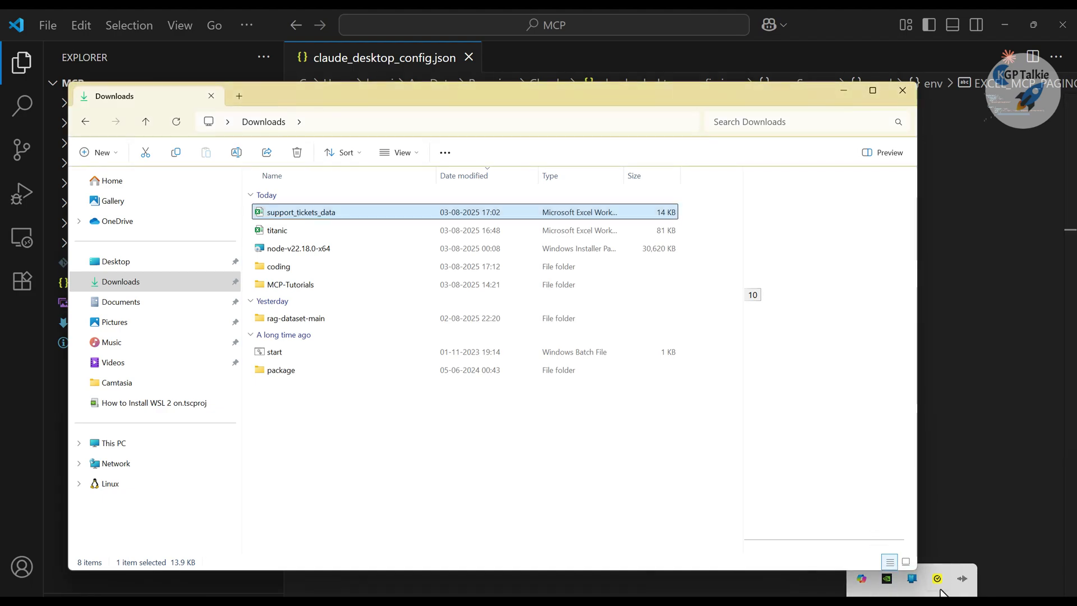
Step: Quit Wave Link from the system tray and relaunch Claude from the Start menu
left_click(864, 267)
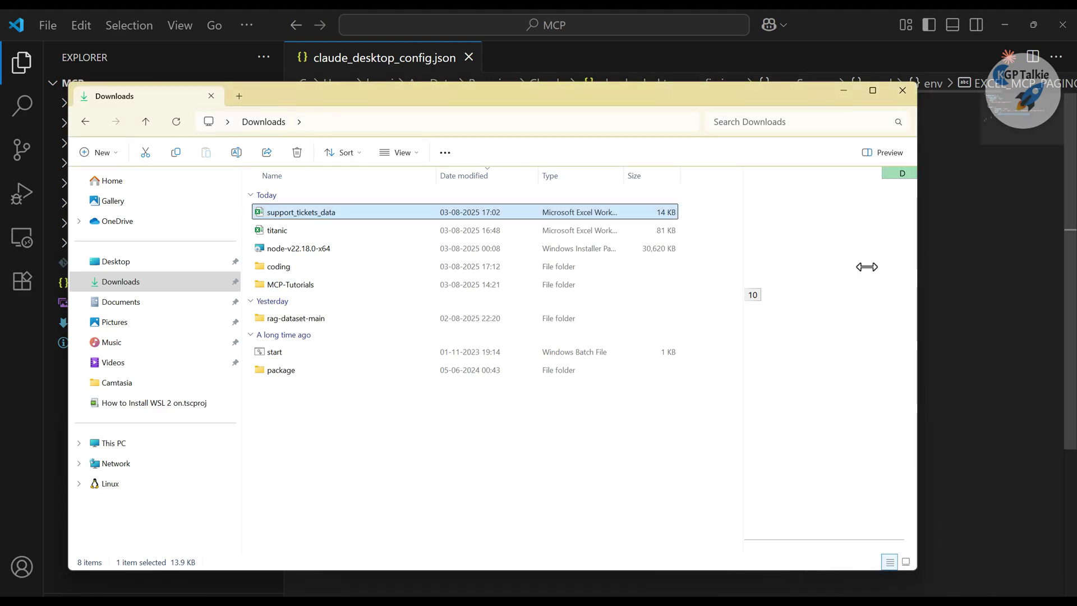
left_click(887, 592)
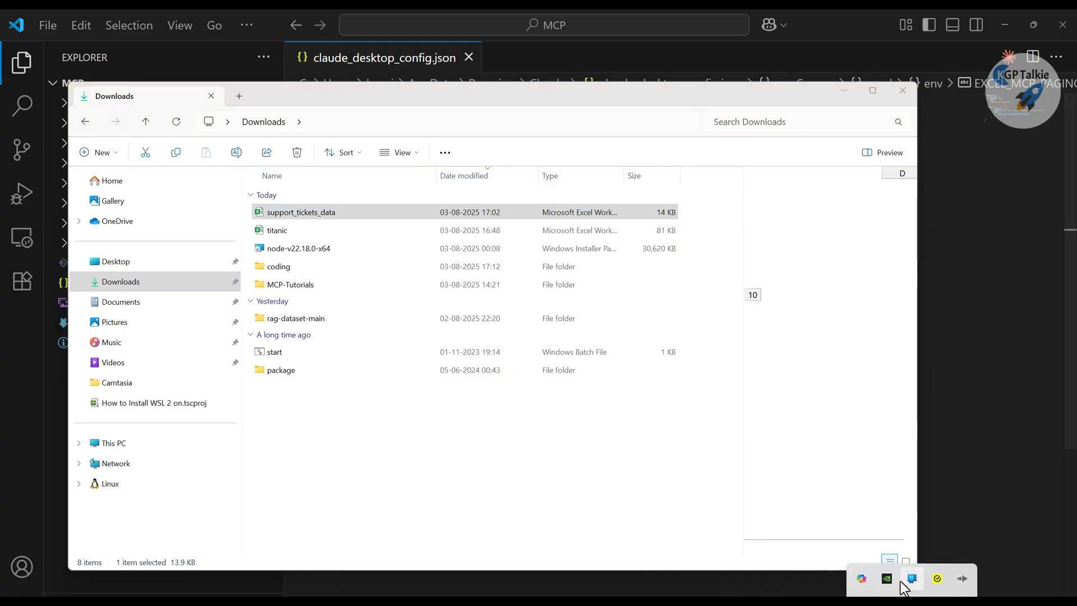
right_click(963, 582)
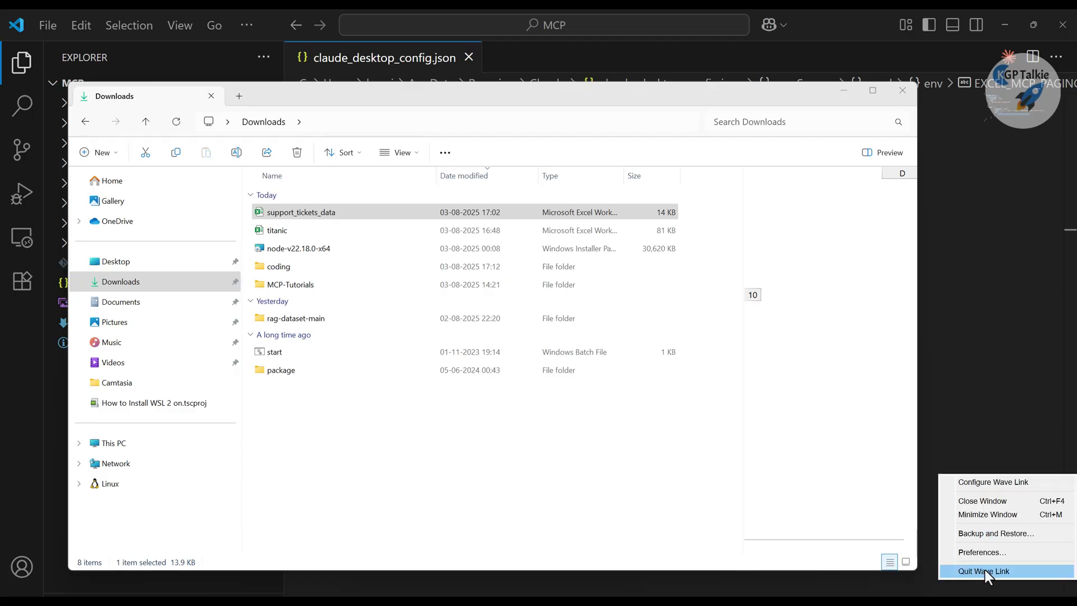
key("super")
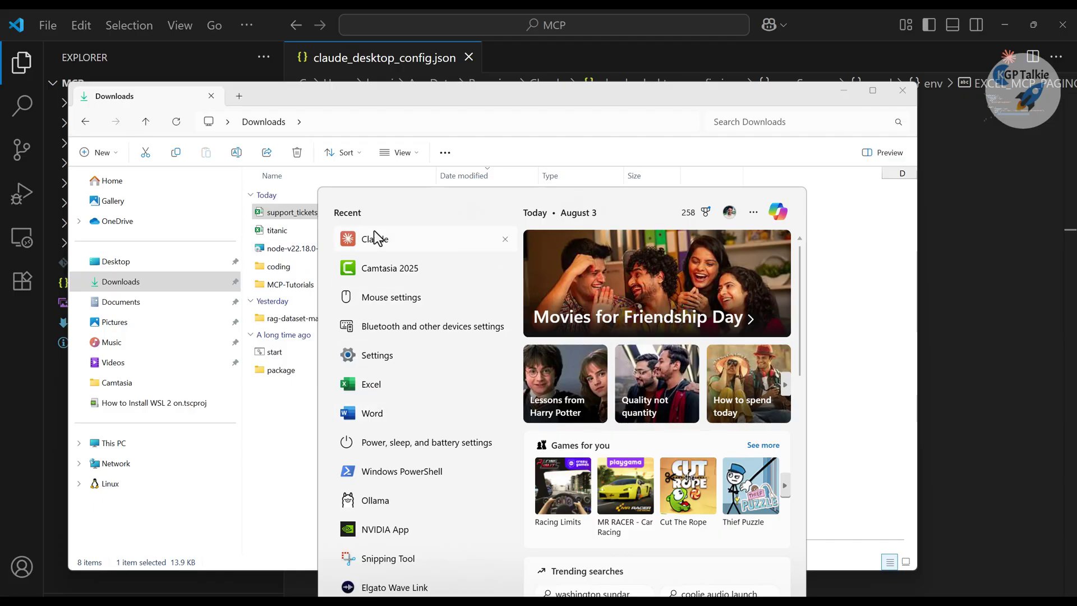
left_click(380, 240)
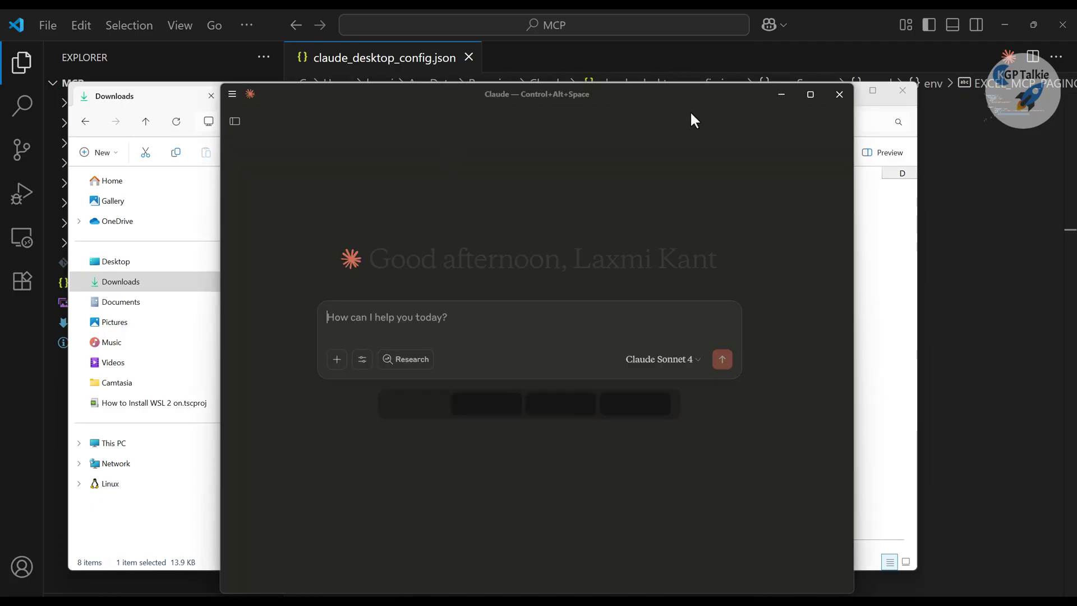
left_click(362, 361)
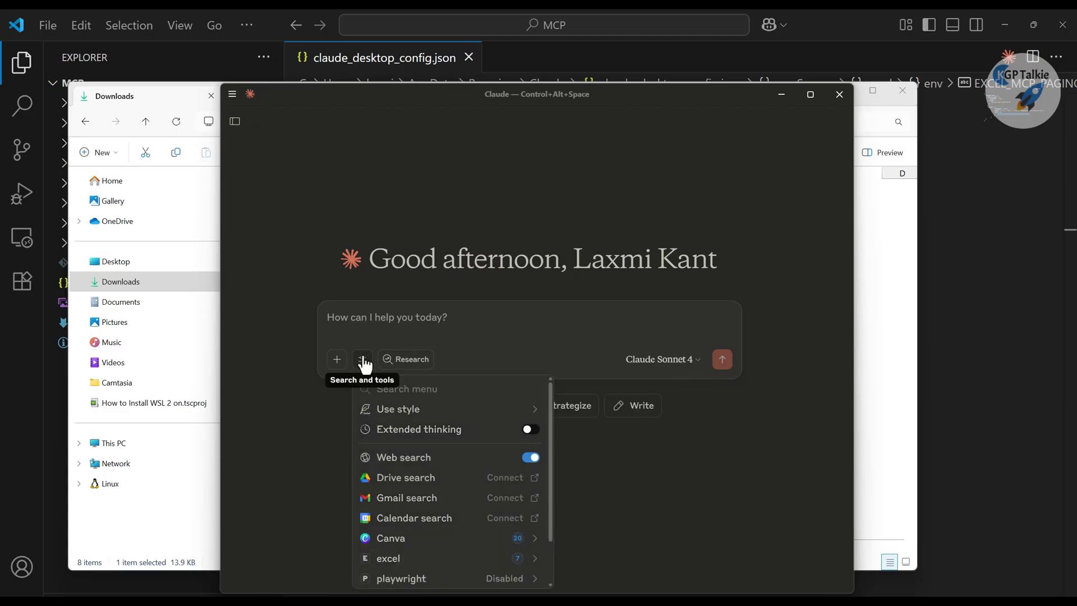
left_click(521, 564)
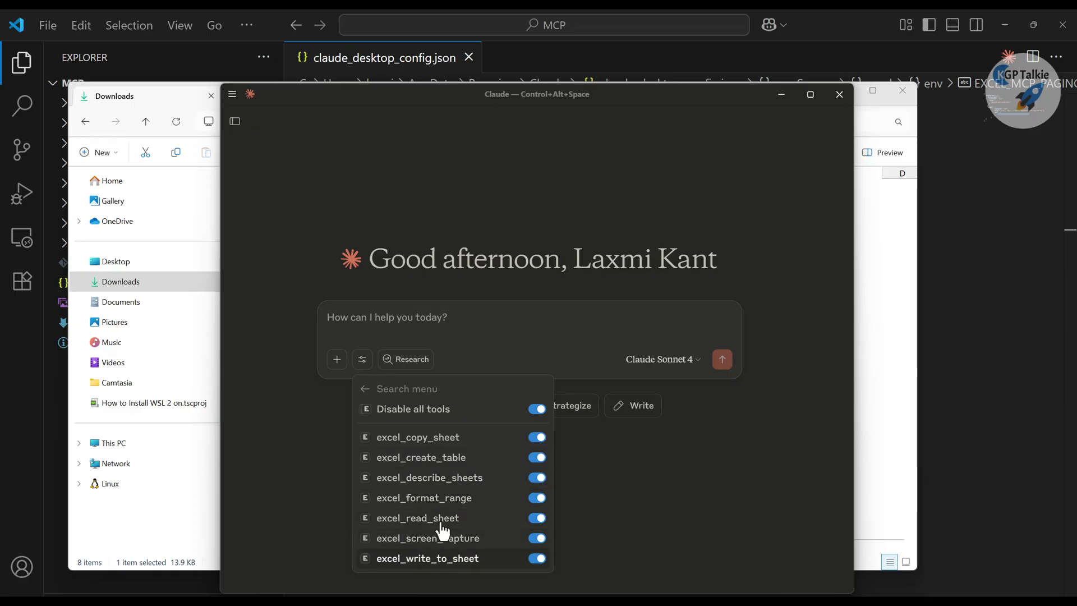
left_click(605, 468)
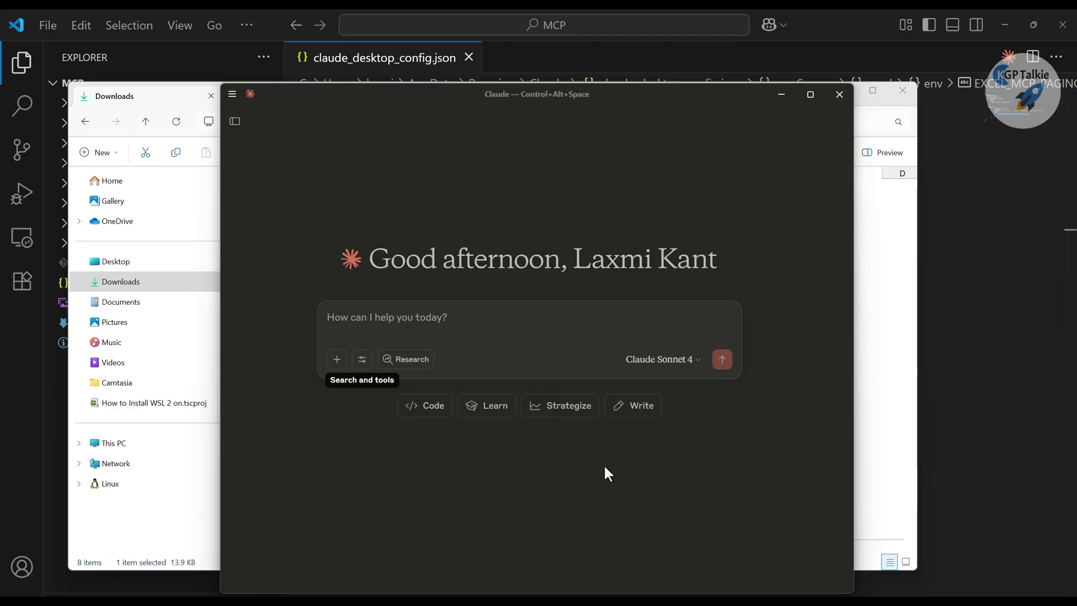
key("ctrl+comma")
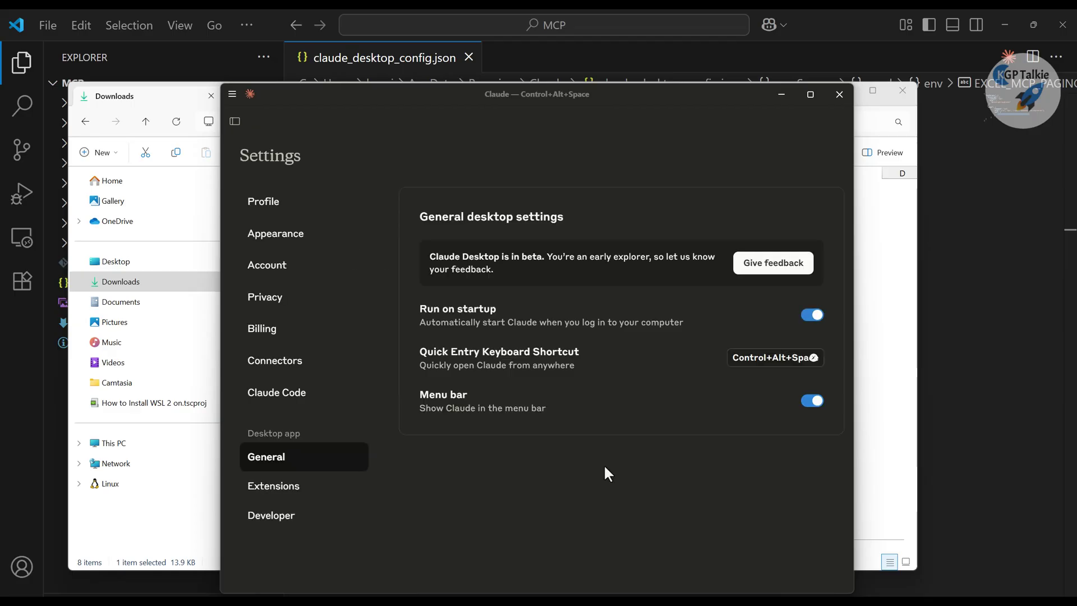
left_click(260, 518)
left_click(443, 325)
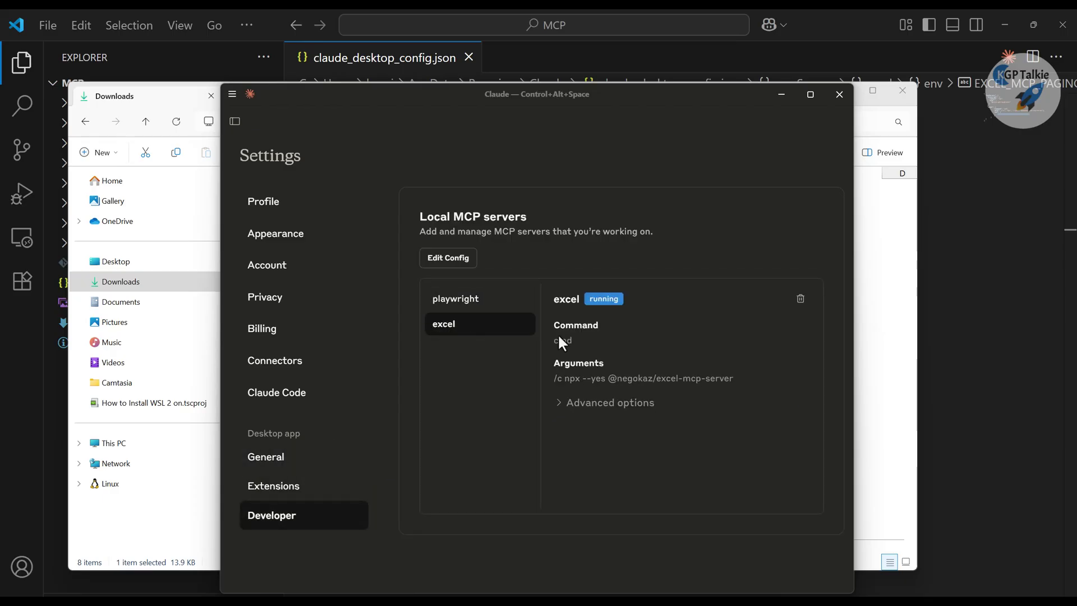
left_click(480, 303)
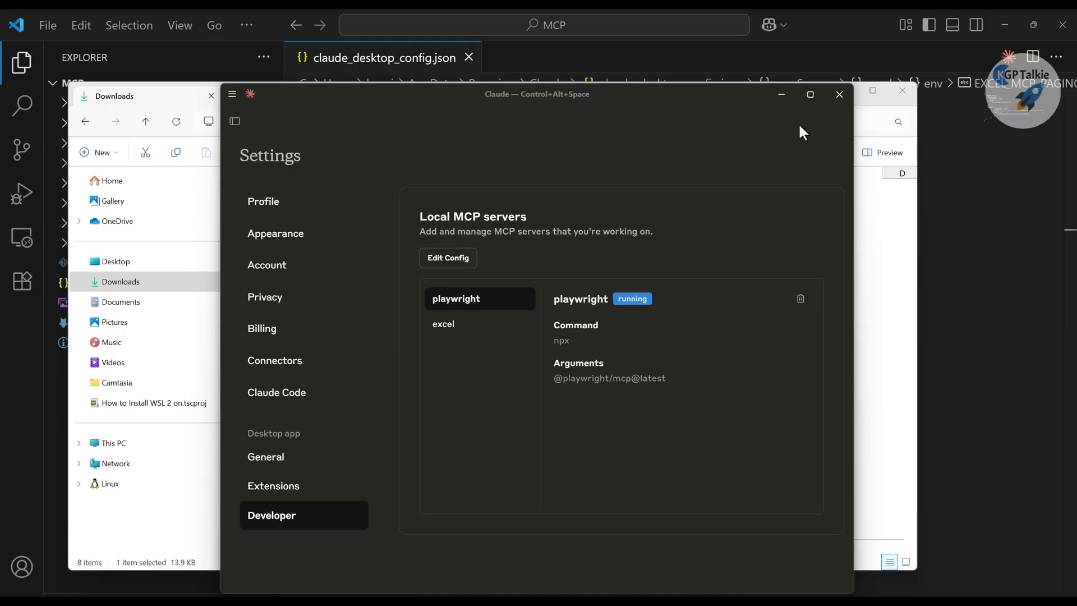
left_click(839, 94)
key("super")
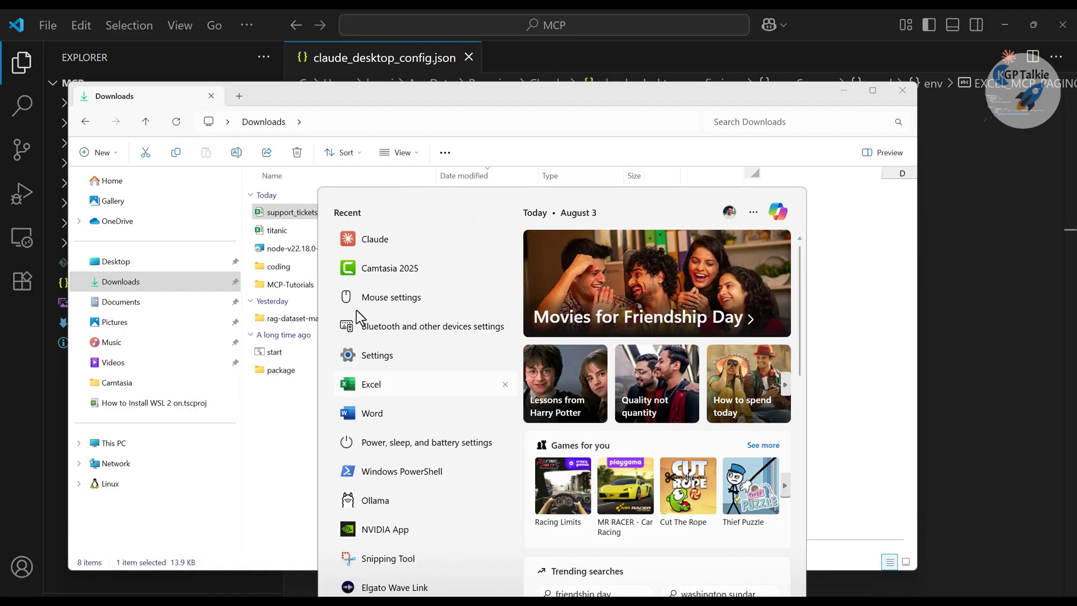
left_click(368, 249)
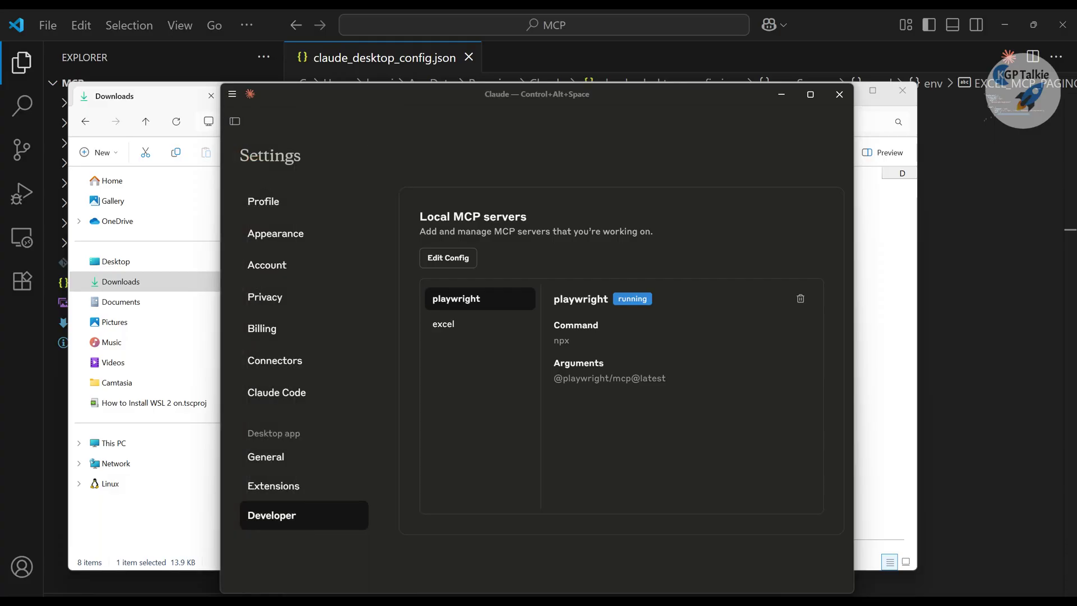
mouse_move(295, 143)
left_click(259, 158)
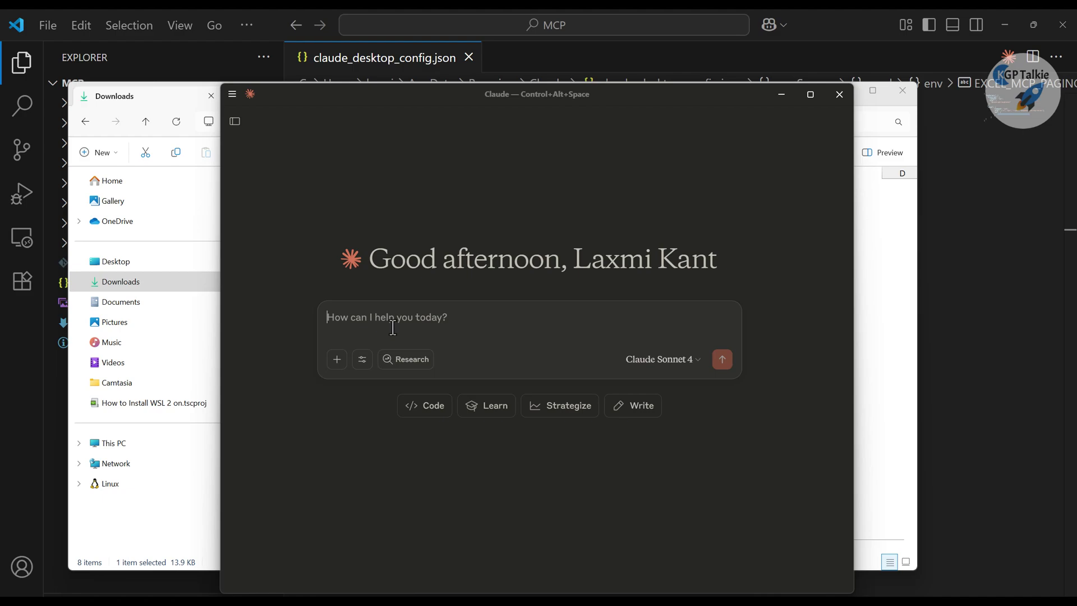
Step: Use Copy as path on support_tickets_data in Downloads, then switch back to Claude
left_click(896, 377)
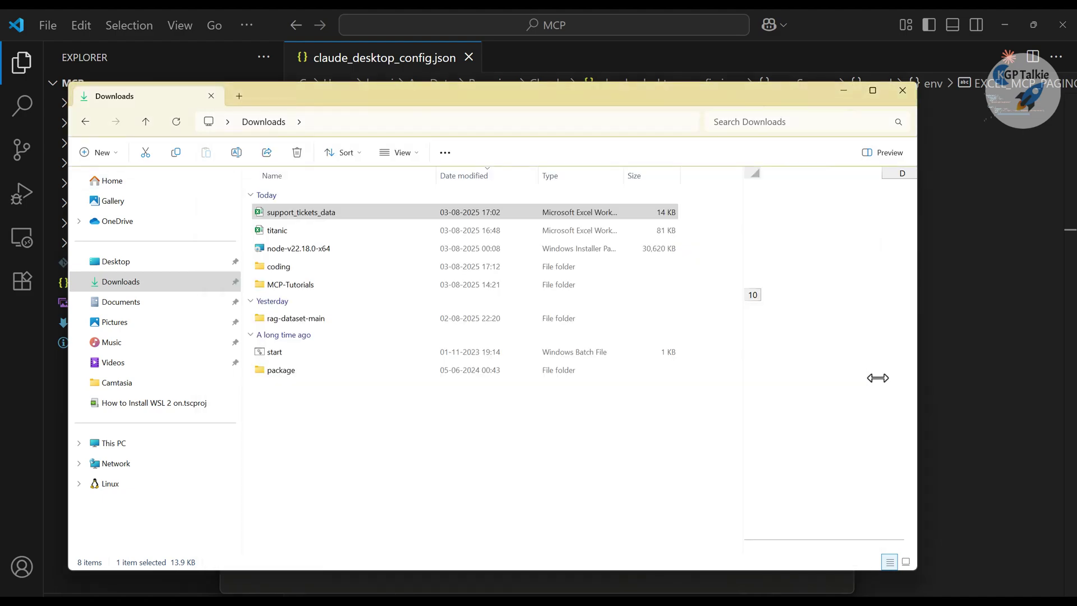
right_click(344, 215)
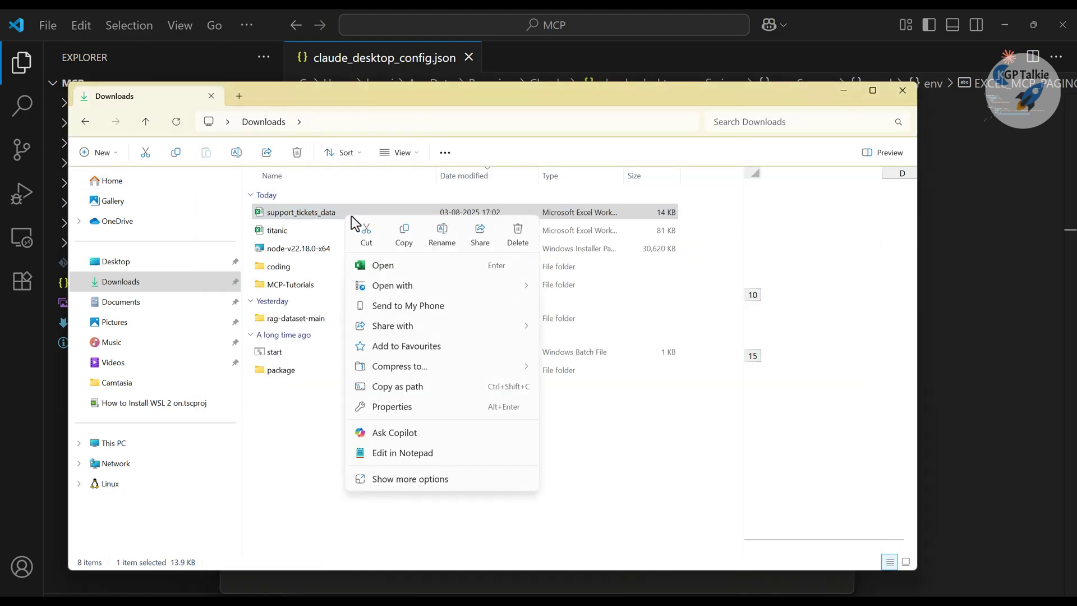
left_click(396, 383)
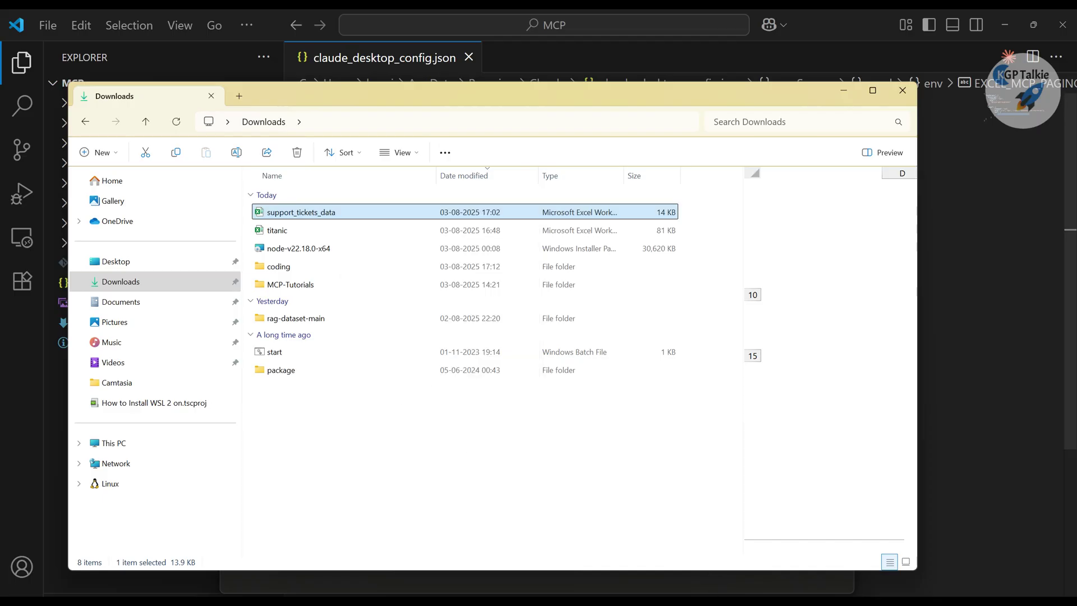
left_click(825, 583)
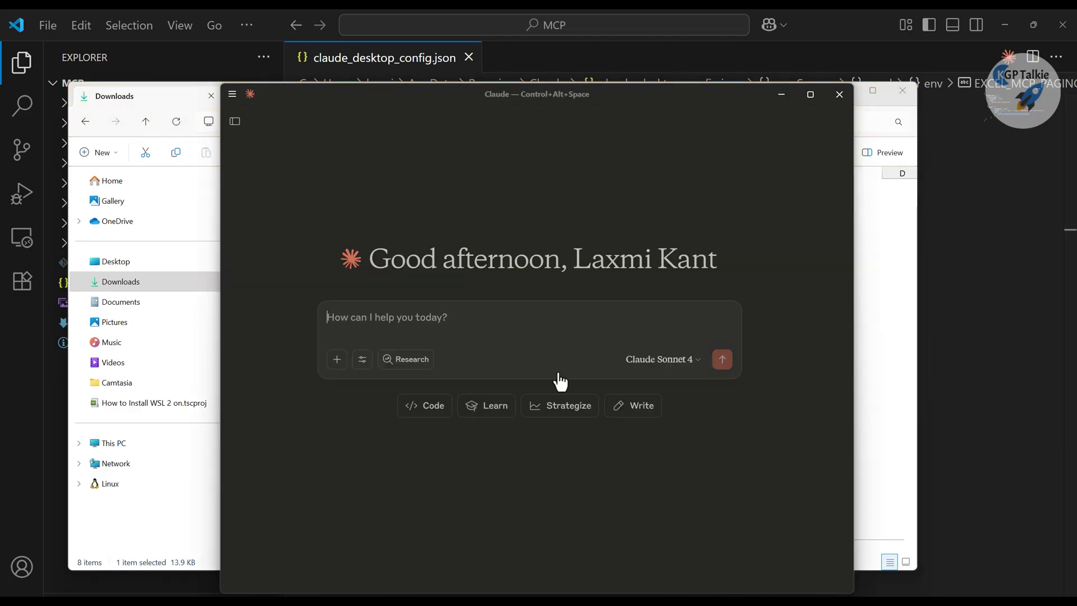
Step: Write a prompt with the pasted workbook path, asking to analyze it using the excel MCP tool
left_click(375, 324)
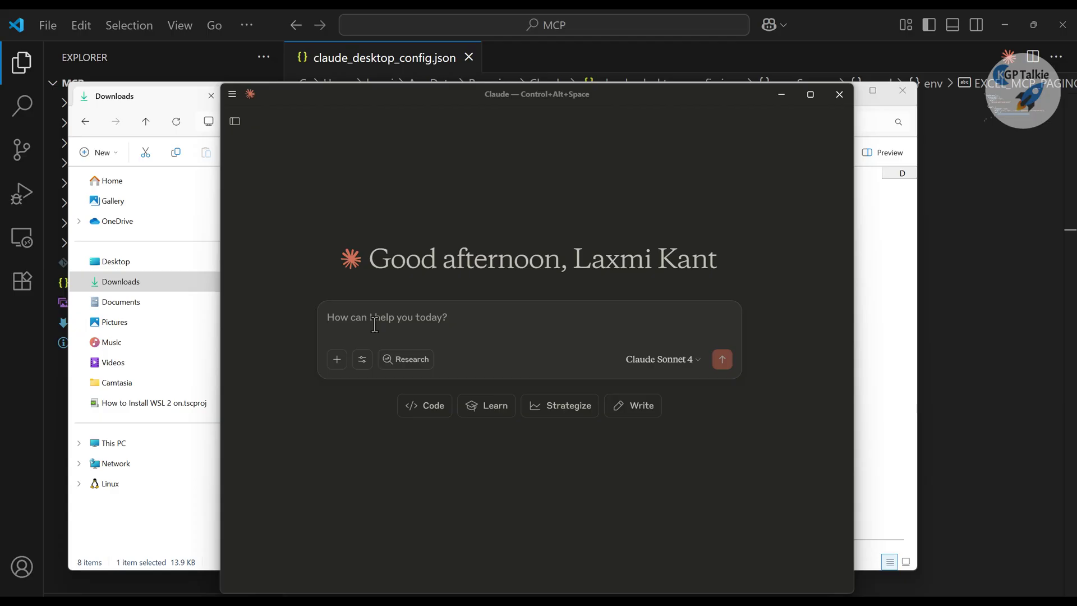
type("here is my excel sheet path")
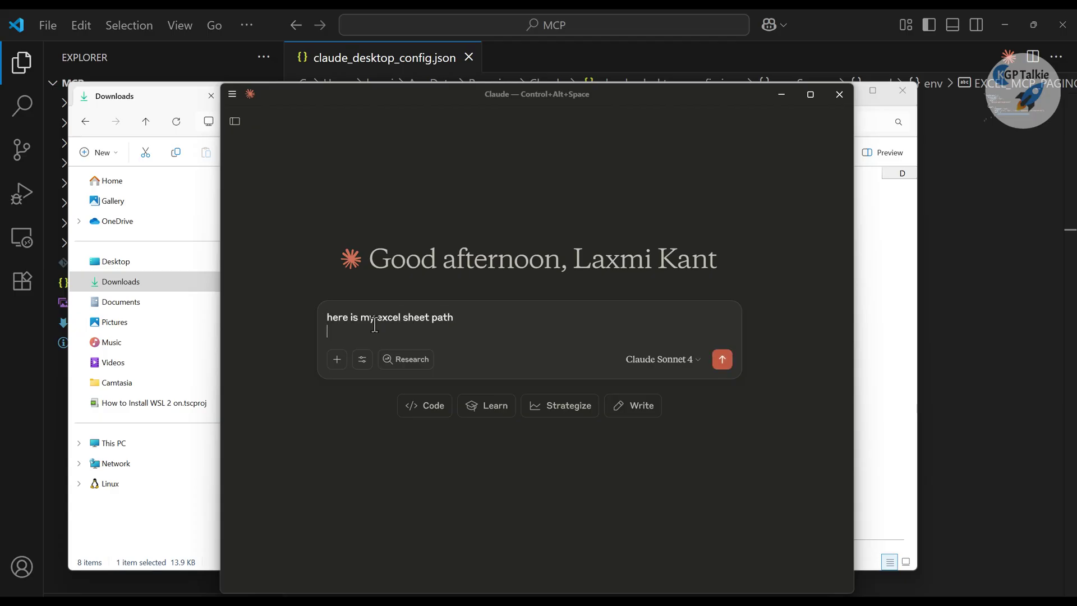
type("\"C:\\Users\\laxmi\\Downloads\\support_tickets_data.xlsx\"")
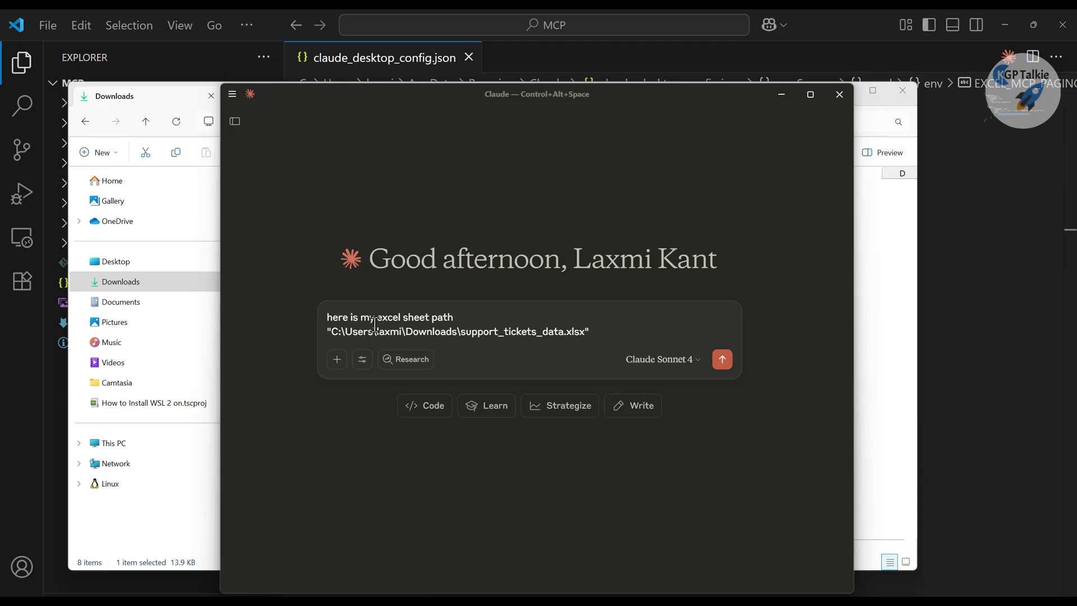
key("shift+Return")
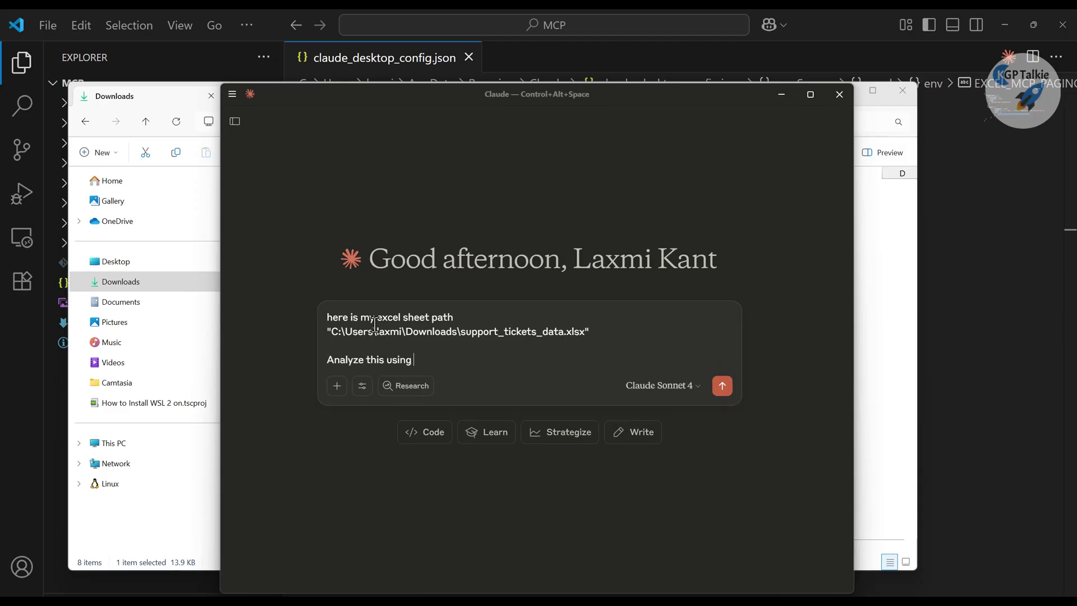
type("Analyze this using MV")
key("BackSpace")
key("BackSpace")
type("excel mcp tool. you need to")
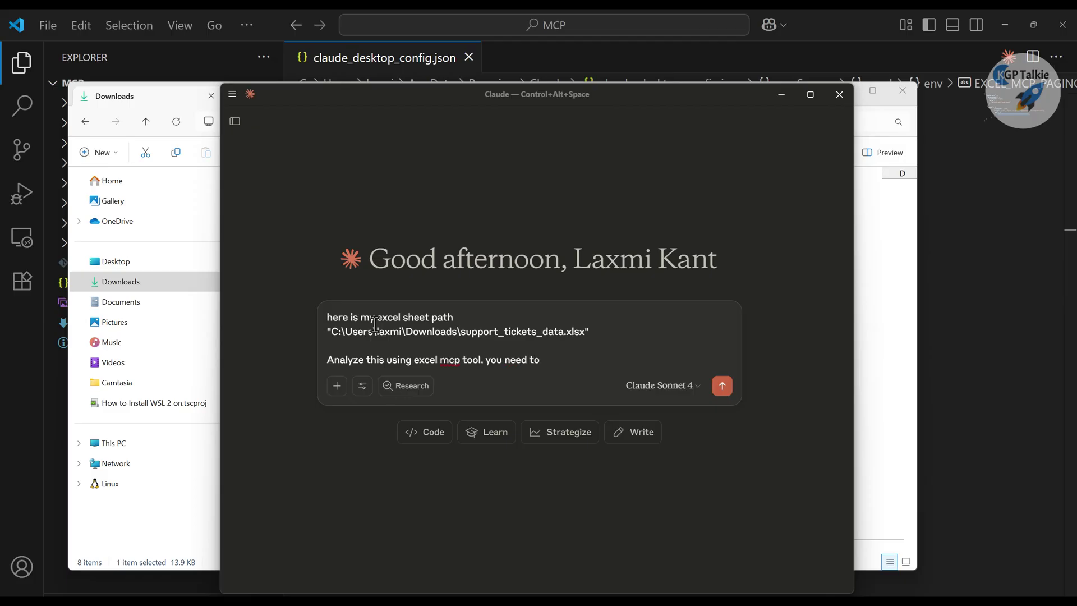
type("analysis.")
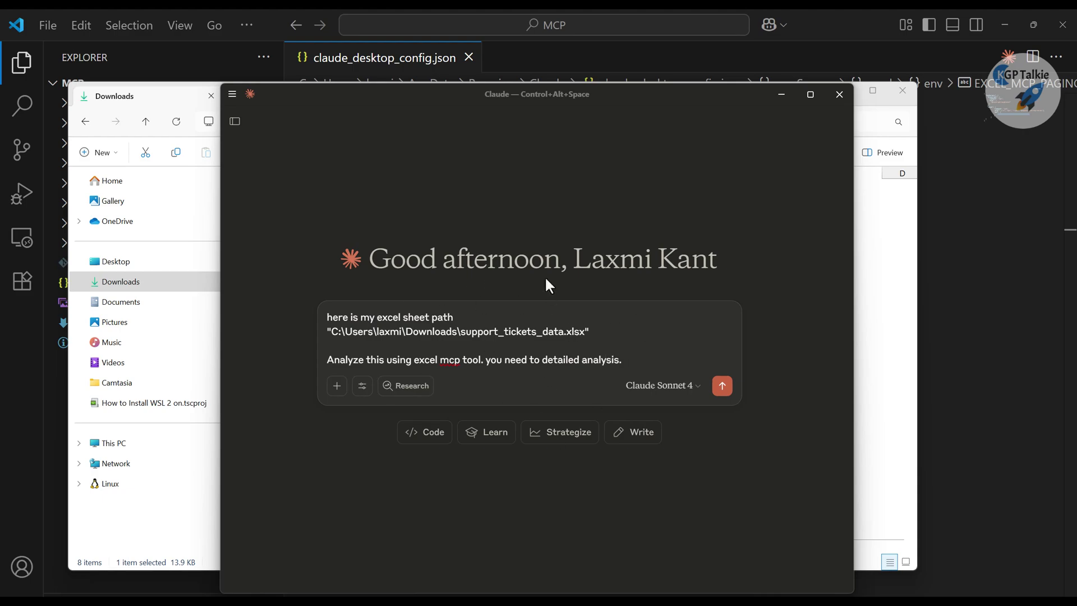
left_click_drag(621, 338, 319, 318)
Step: Send the analysis request and expand the excel_describe_sheets call details
left_click(603, 344)
left_click(723, 387)
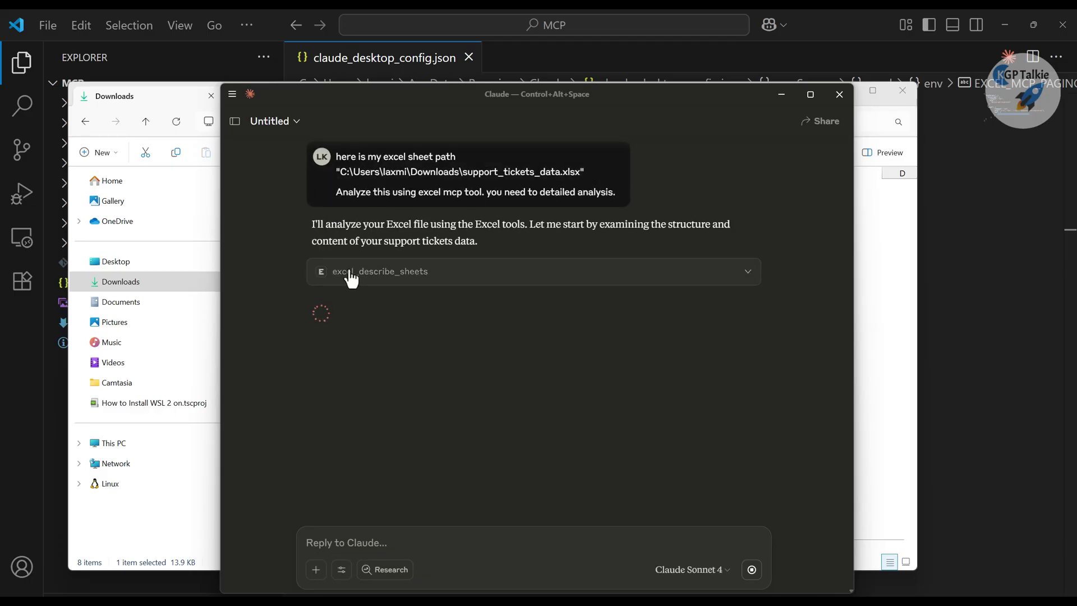
left_click(411, 279)
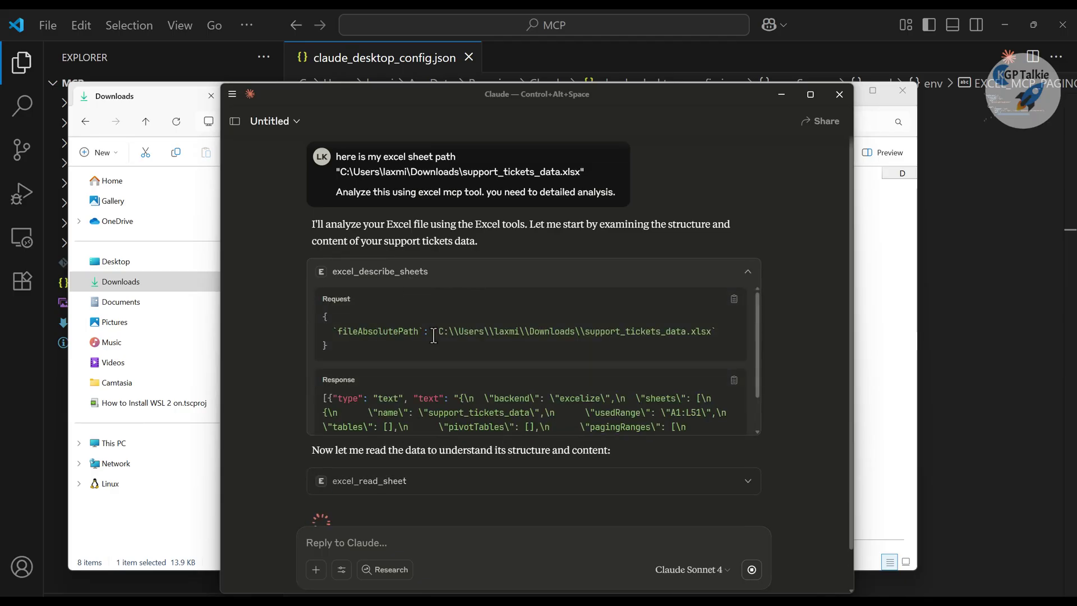
left_click_drag(440, 334, 712, 333)
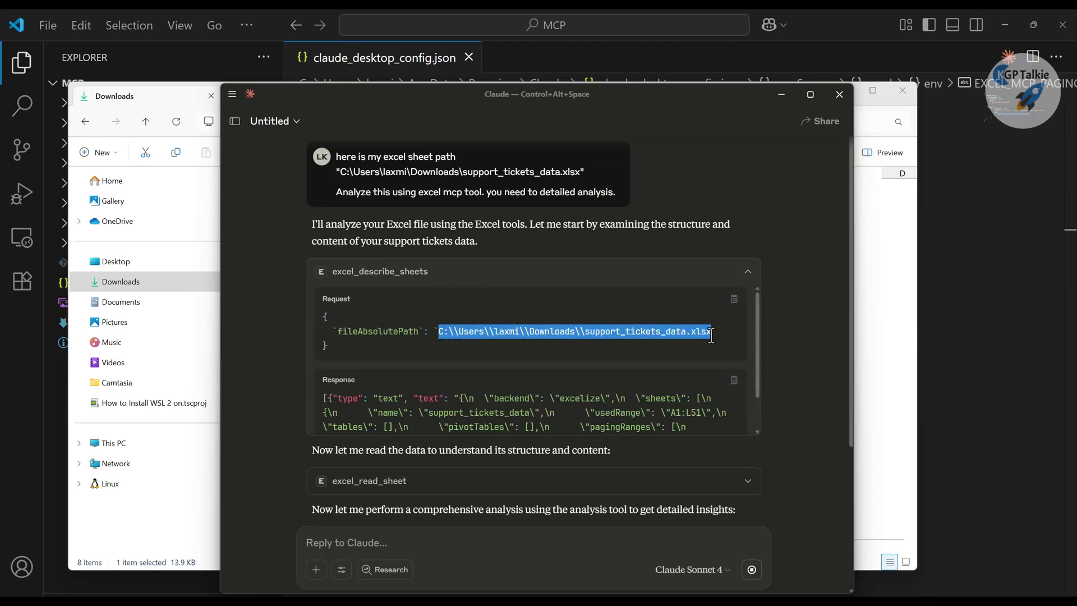
Step: Highlight the sheet name support_tickets_data in the excel_describe_sheets Response JSON
scroll(644, 359, "down", 2)
left_click_drag(328, 292, 395, 339)
scroll(376, 317, "up", 2)
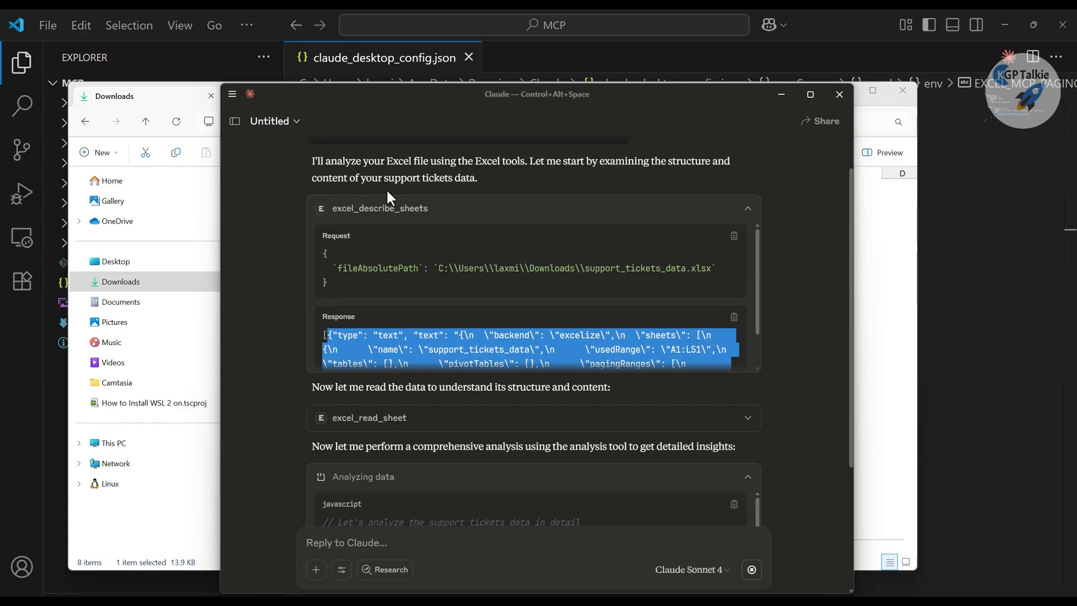
scroll(479, 319, "down", 2)
left_click(471, 317)
left_click_drag(429, 307, 527, 308)
left_click(453, 302)
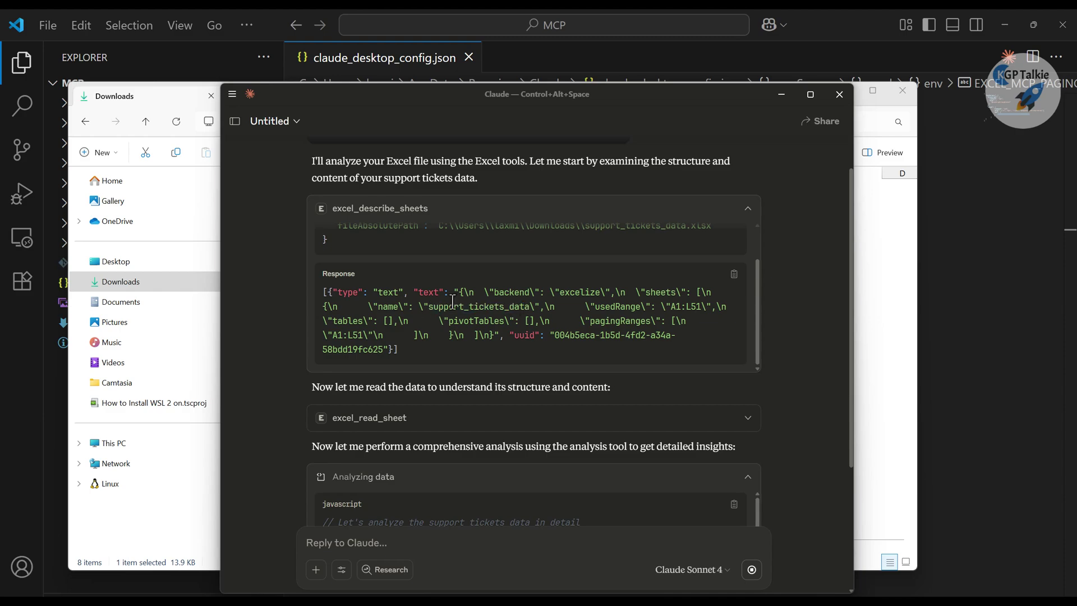
left_click_drag(427, 308, 534, 308)
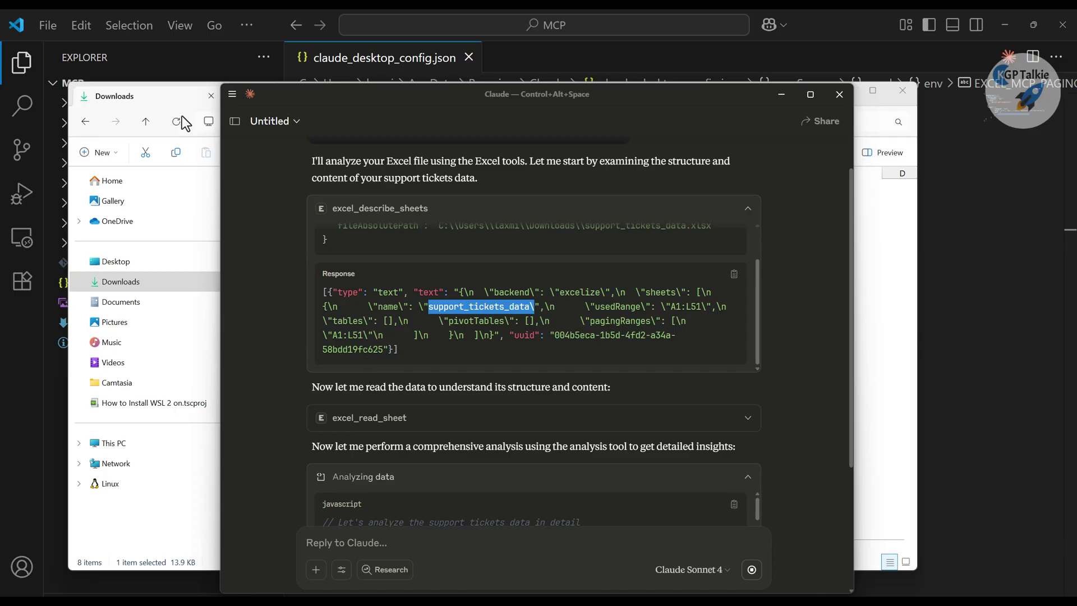
left_click(170, 103)
Step: Open support_tickets_data in Excel, then re-highlight the sheet name in Claude's response
double_click(351, 217)
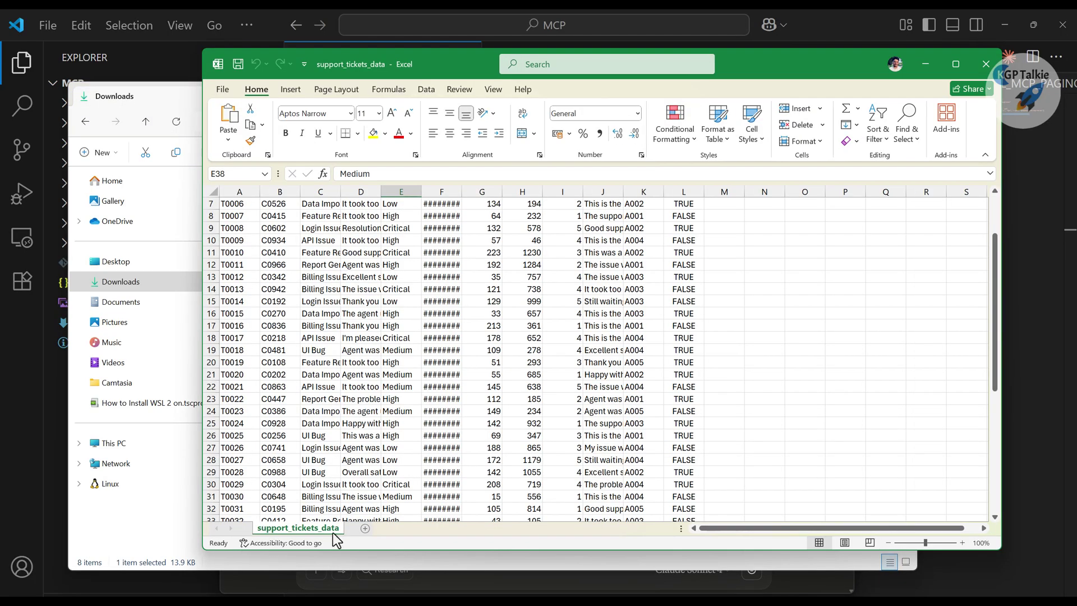
key("alt+Tab")
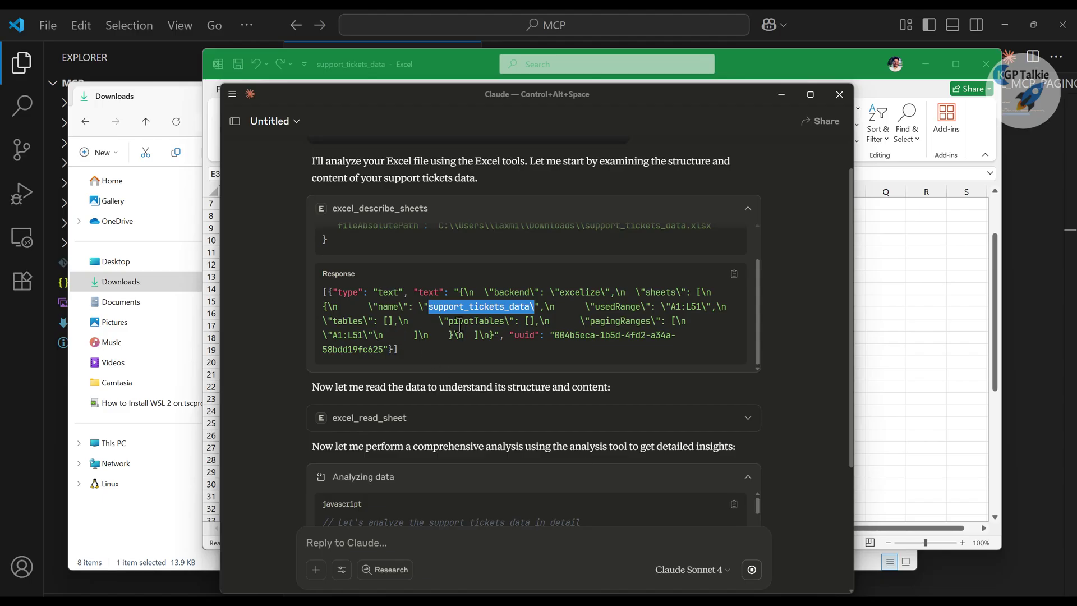
left_click(443, 308)
left_click_drag(418, 306, 532, 306)
scroll(523, 311, "down", 1)
scroll(523, 310, "down", 2)
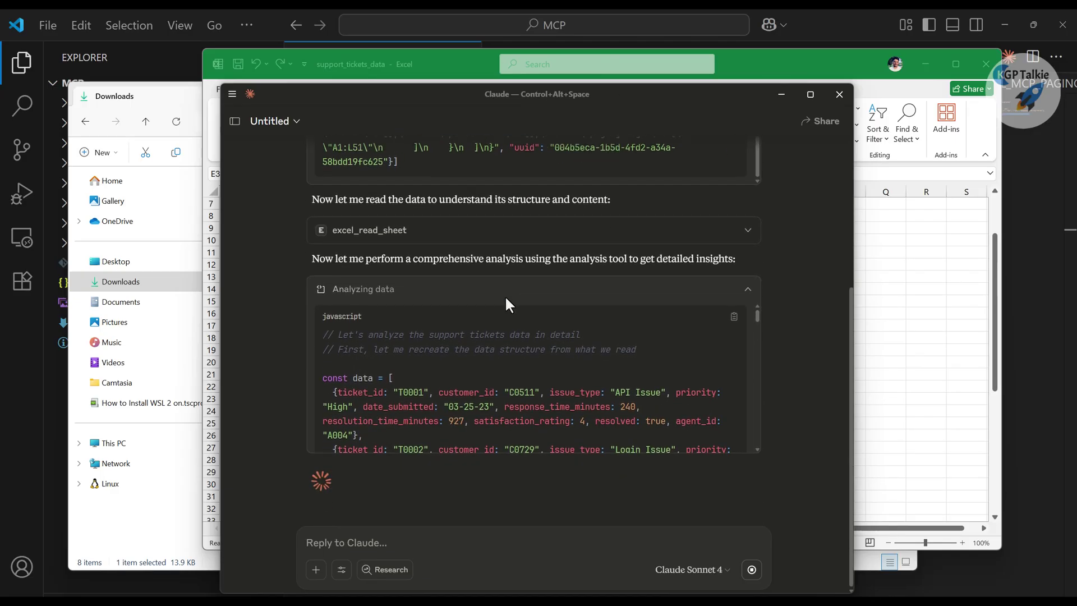
Step: Expand excel_read_sheet and highlight its sheet name, file path and A1:L51 range parameters
left_click(381, 234)
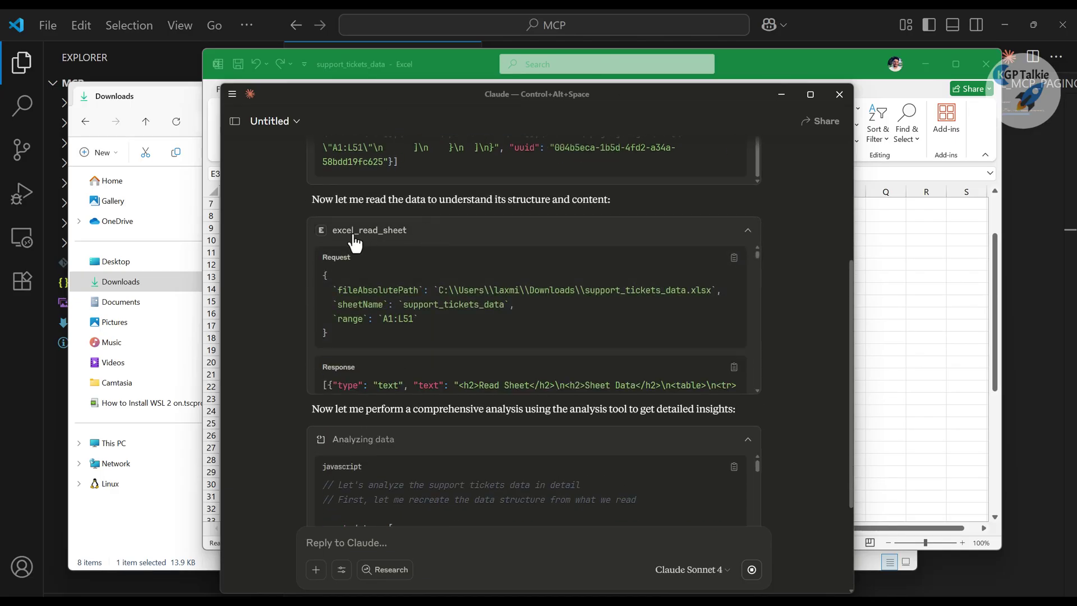
left_click_drag(405, 306, 510, 309)
left_click_drag(716, 294, 329, 275)
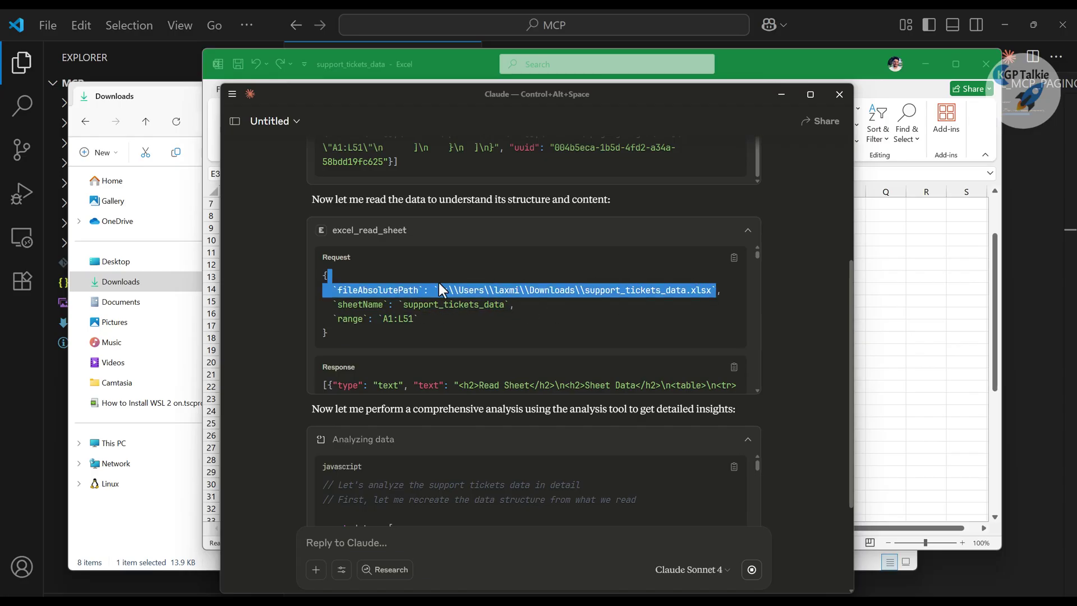
left_click_drag(381, 319, 326, 319)
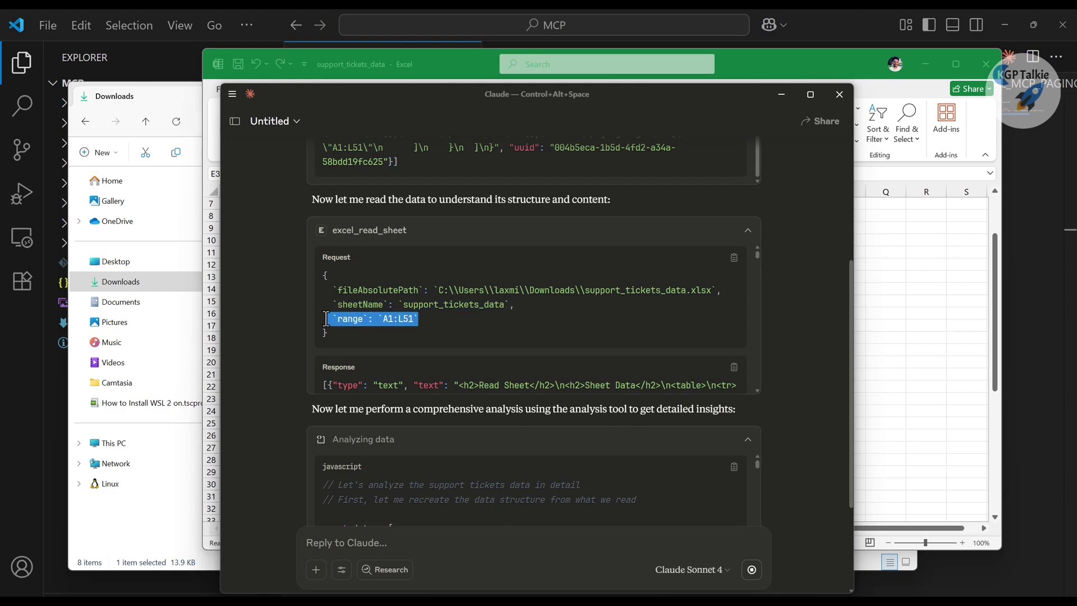
Step: Scroll through the ticket rows returned in the excel_read_sheet Response
scroll(467, 306, "down", 2)
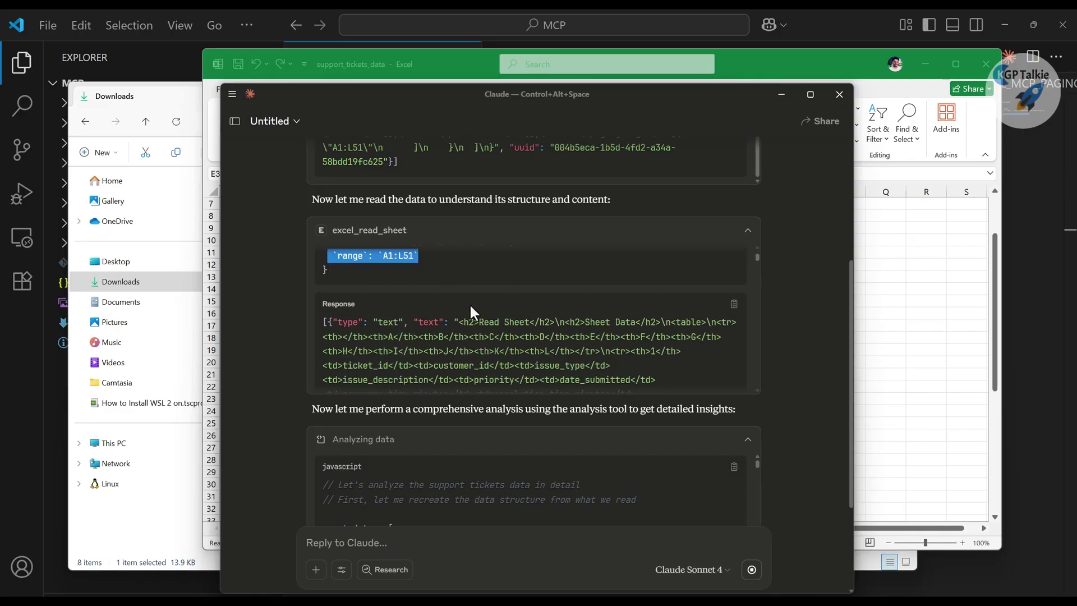
scroll(470, 303, "down", 4)
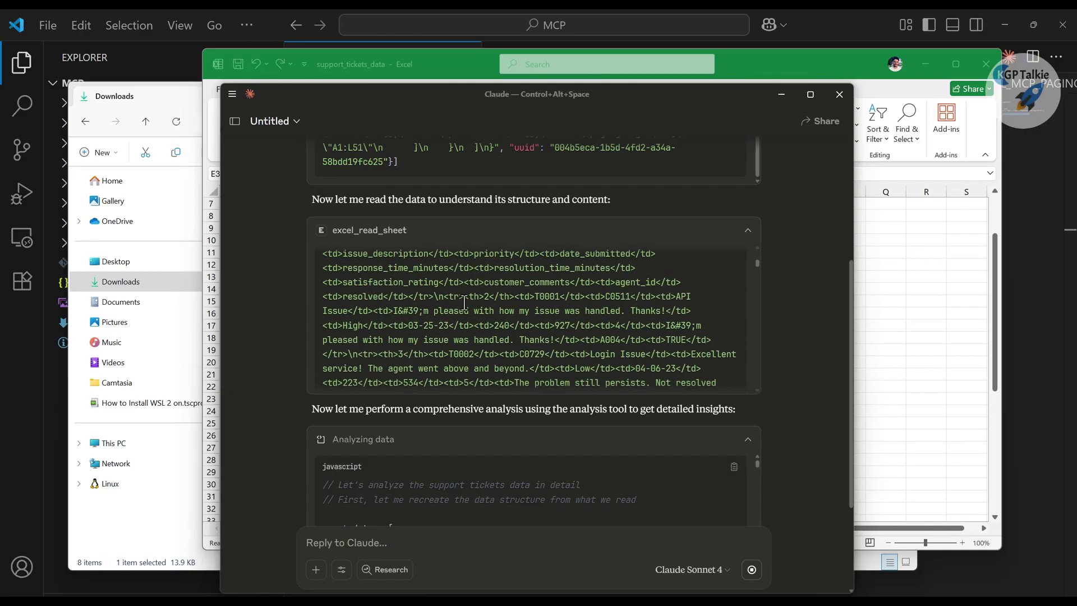
left_click_drag(439, 282, 617, 370)
scroll(548, 341, "down", 10)
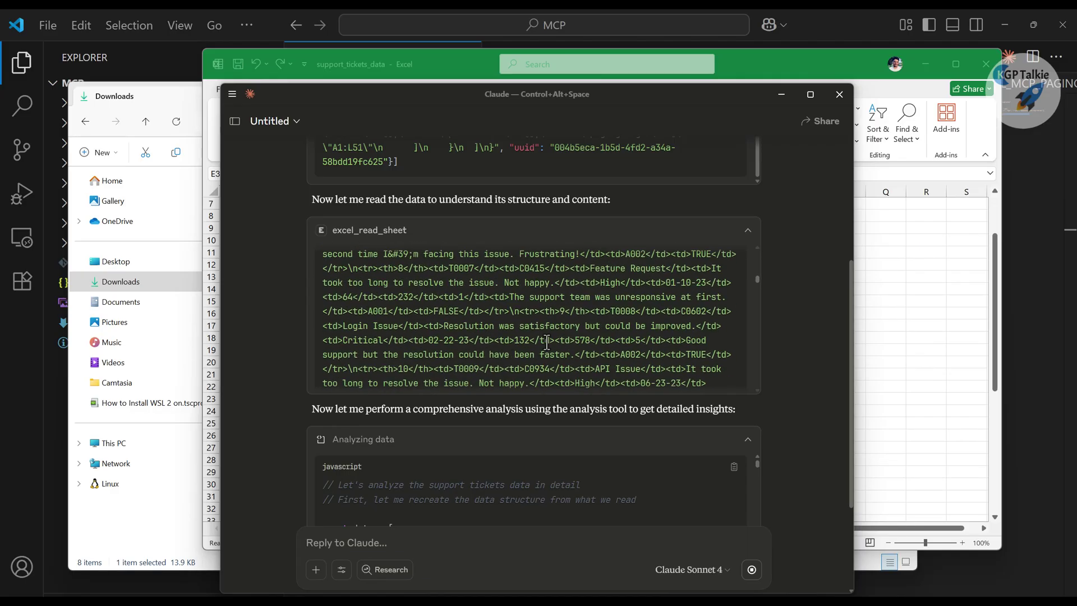
scroll(547, 341, "down", 15)
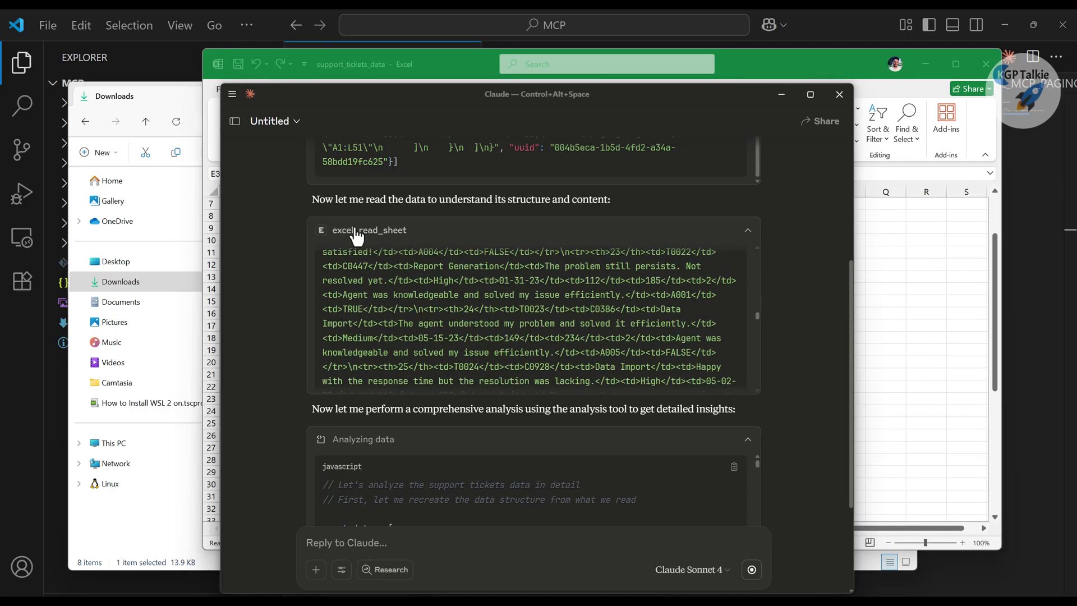
scroll(729, 381, "down", 8)
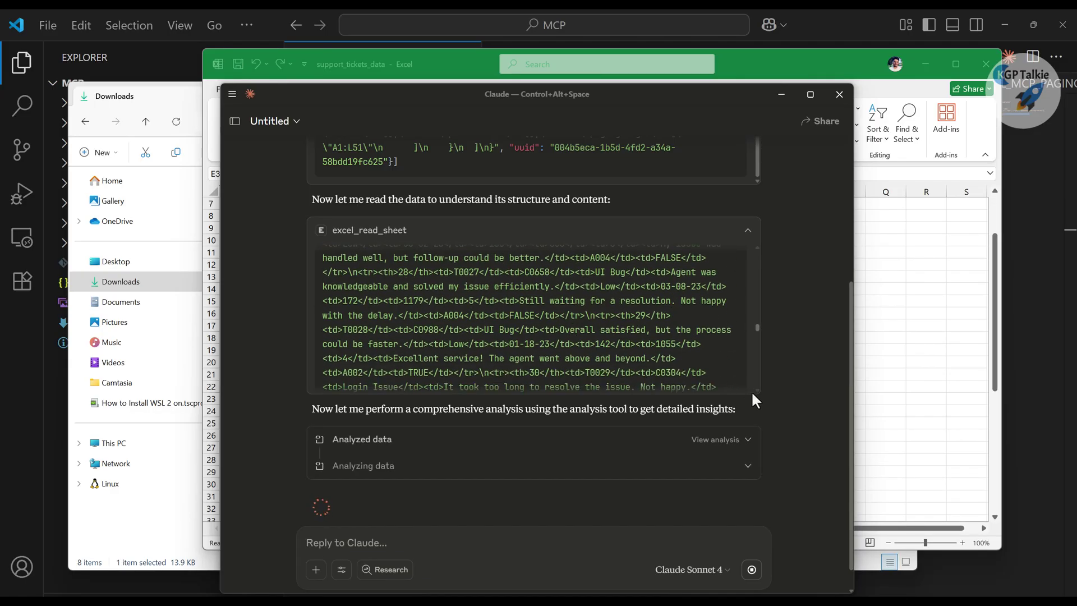
Step: Show the javascript of two analysis steps, then glance at the workbook and close Excel
scroll(751, 390, "down", 8)
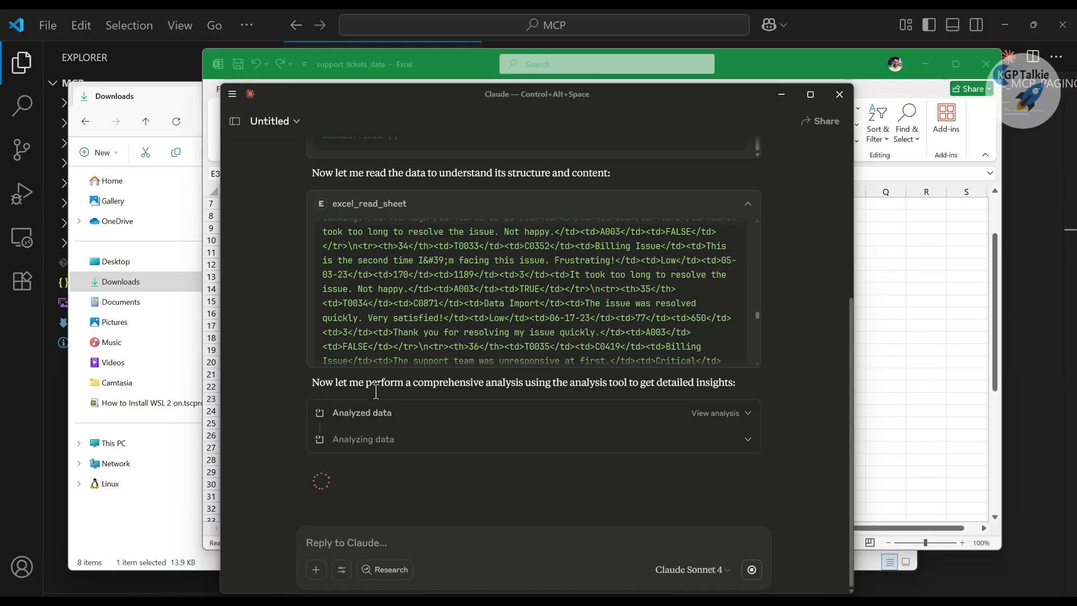
left_click(735, 420)
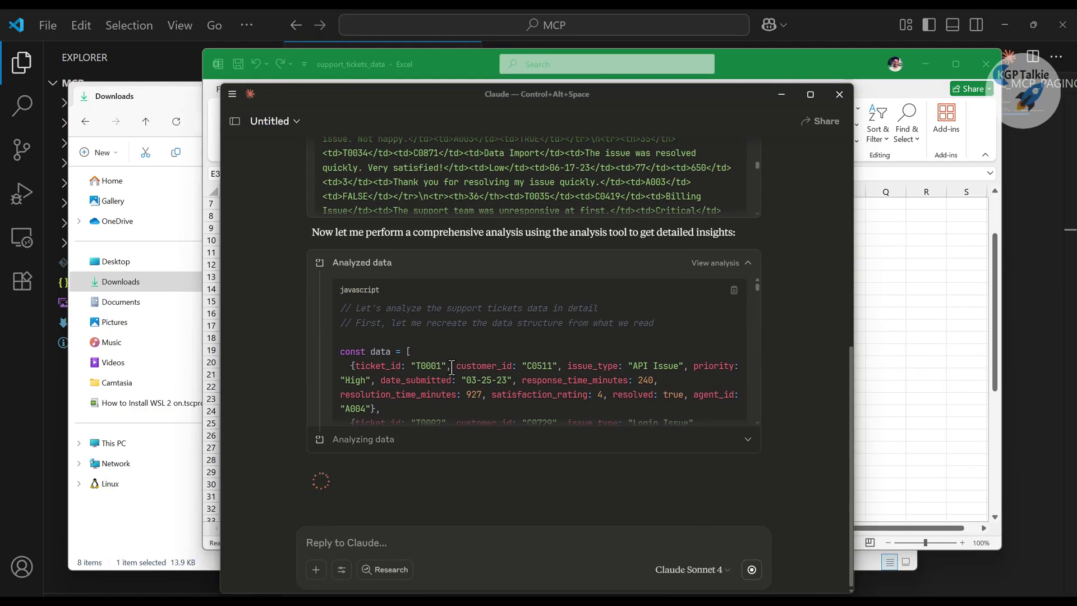
scroll(452, 368, "down", 15)
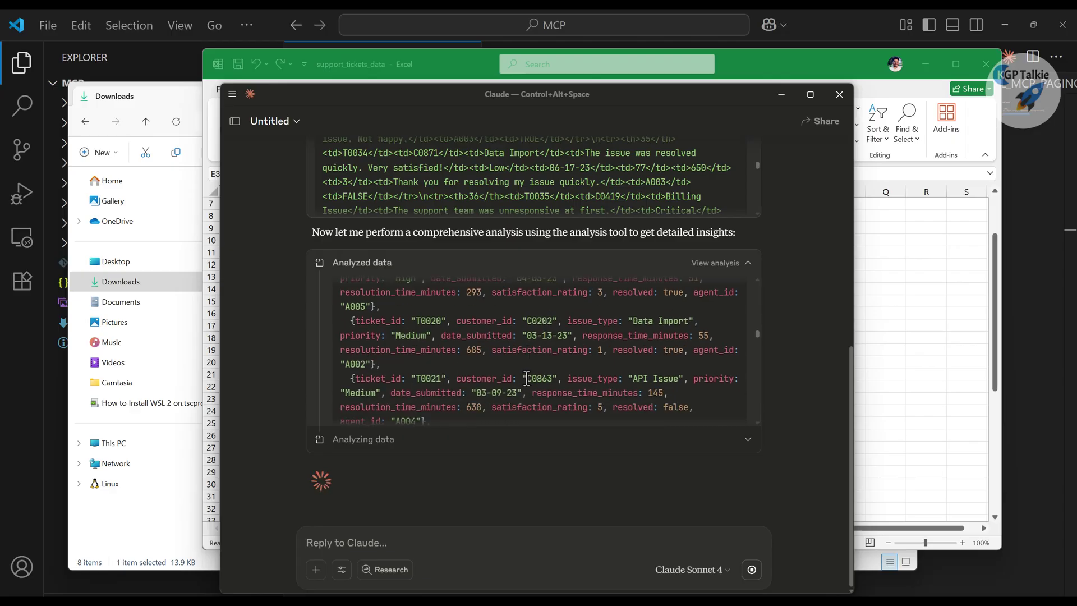
left_click(696, 441)
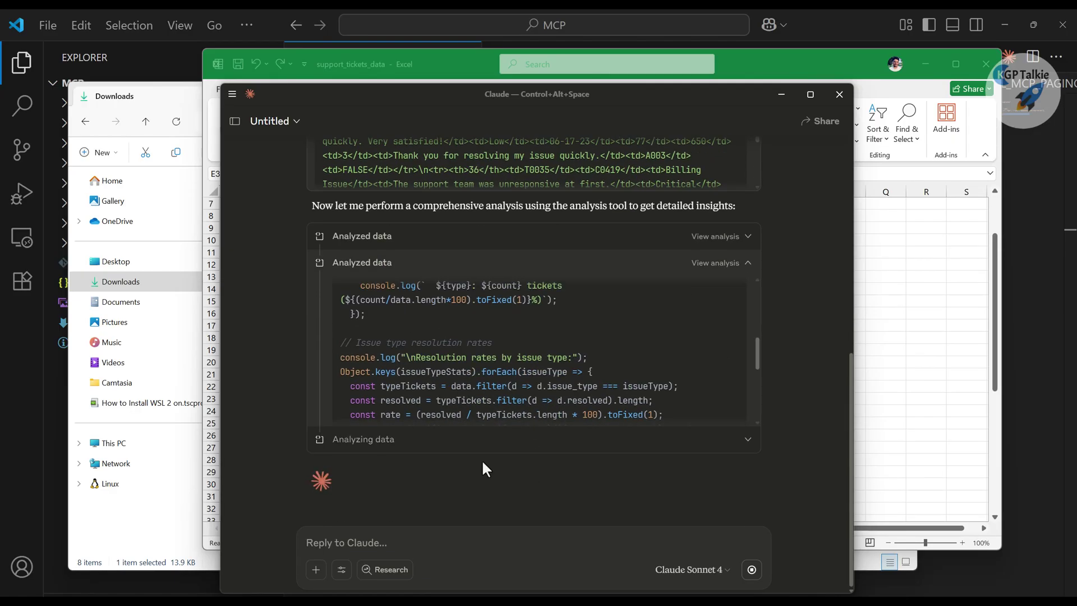
left_click(851, 78)
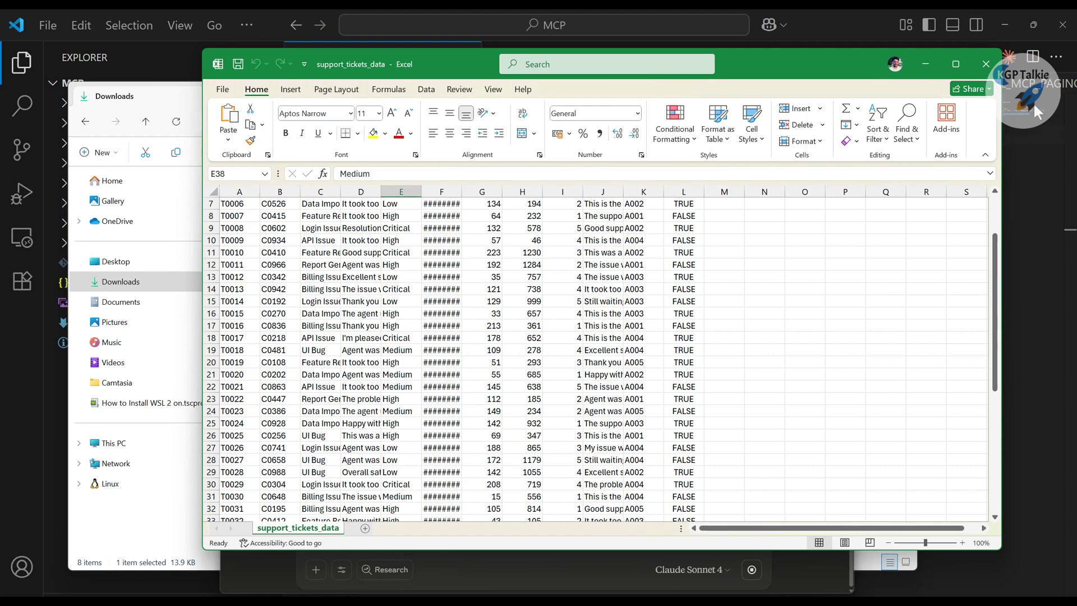
left_click(986, 63)
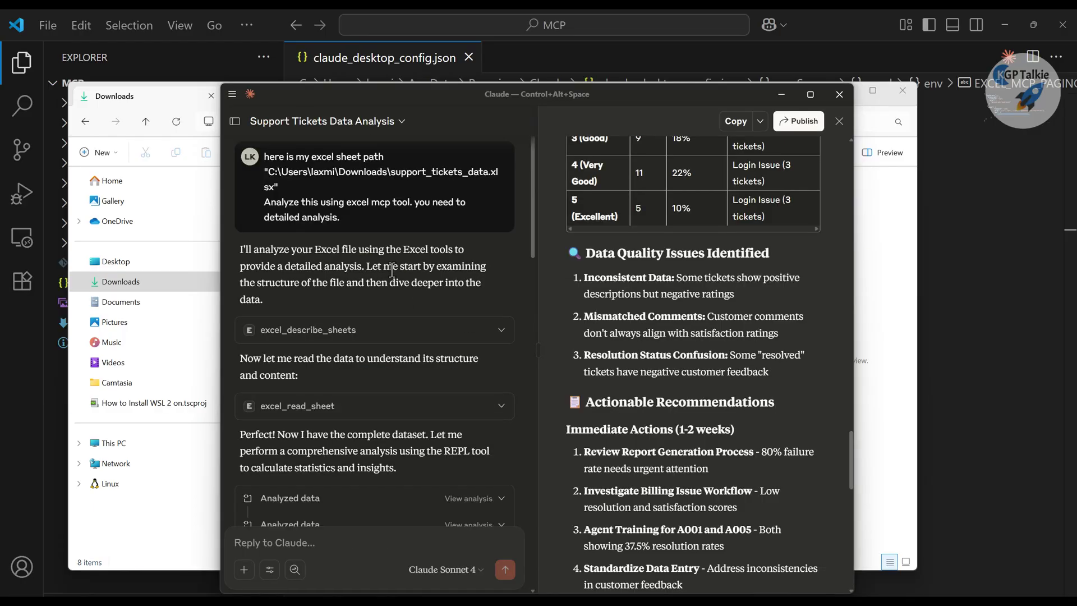
Step: Expand the excel_describe_sheets, excel_read_sheet and first Analyzed data details
scroll(608, 339, "up", 10)
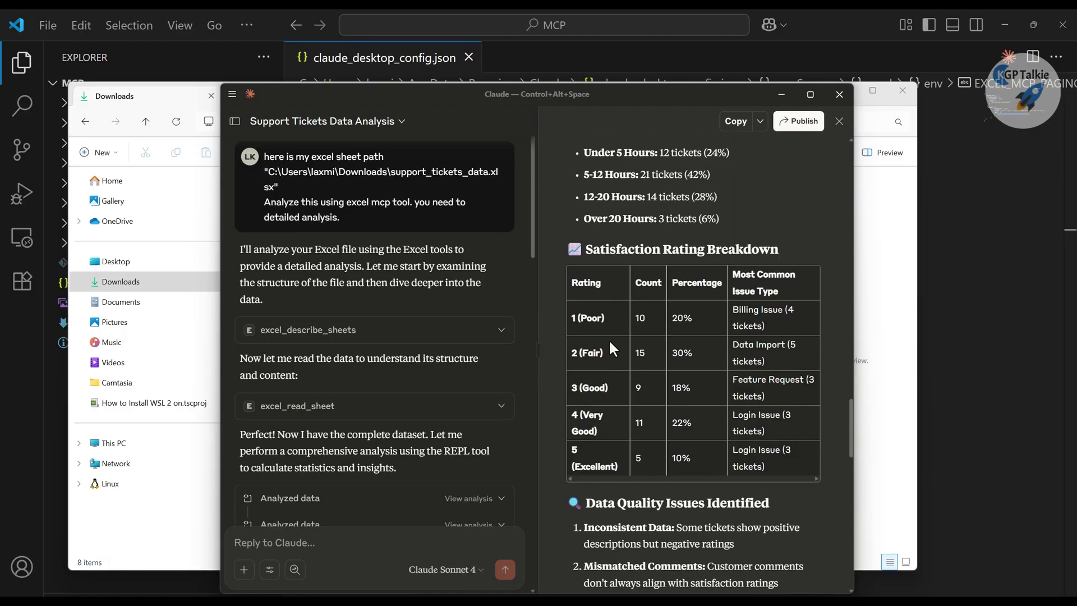
left_click(366, 330)
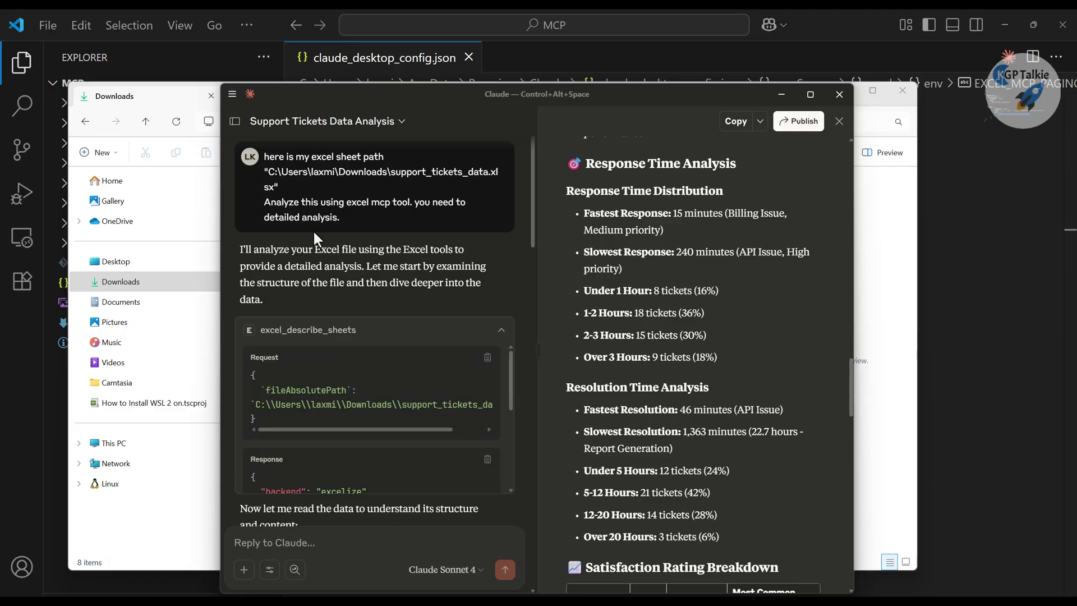
scroll(402, 317, "down", 3)
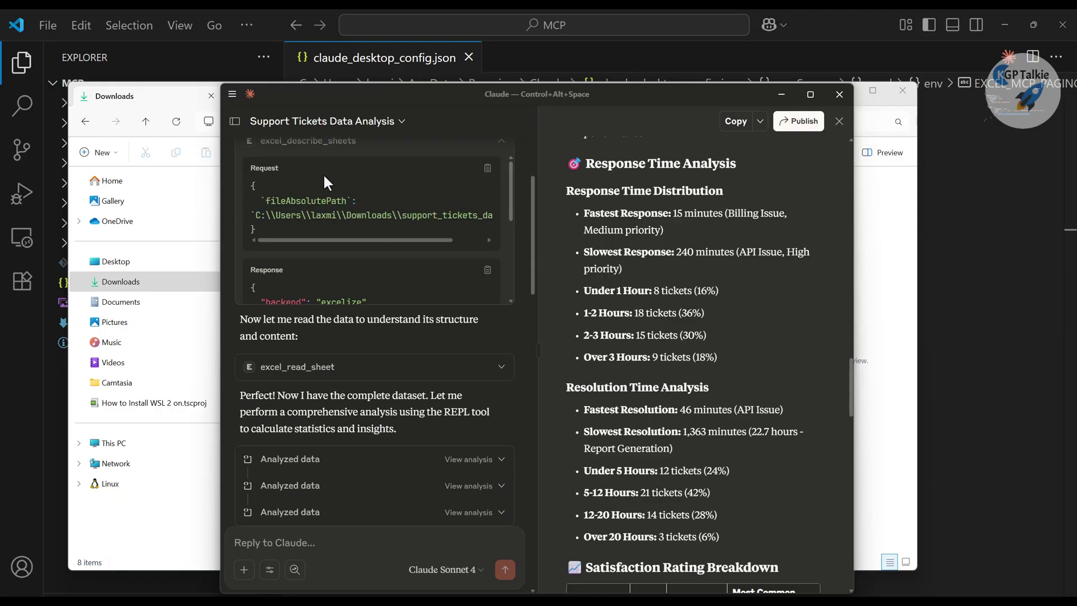
scroll(331, 205, "down", 3)
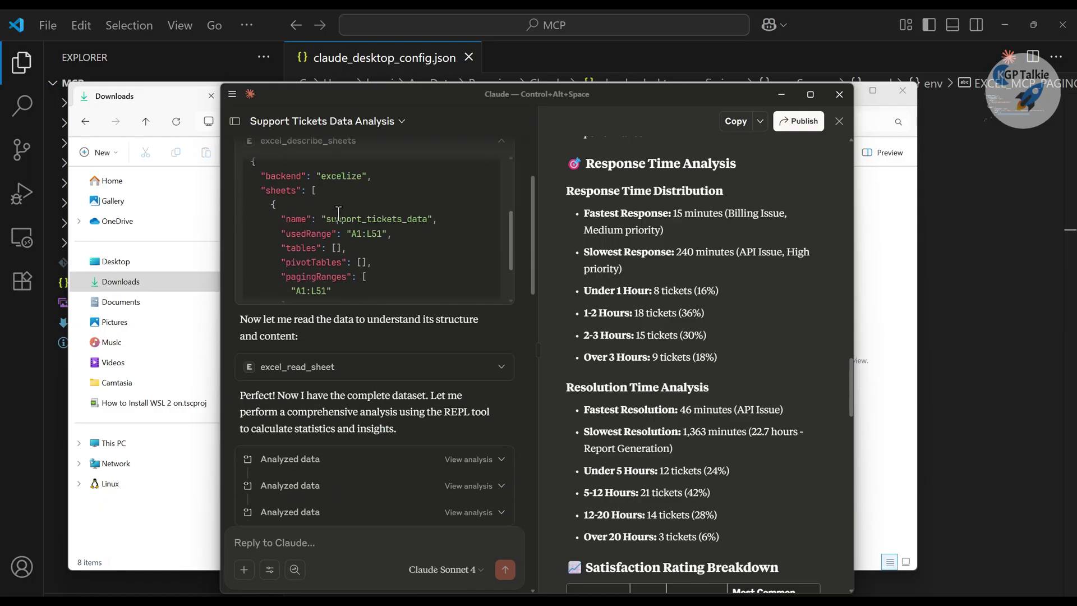
left_click(352, 368)
scroll(347, 314, "down", 3)
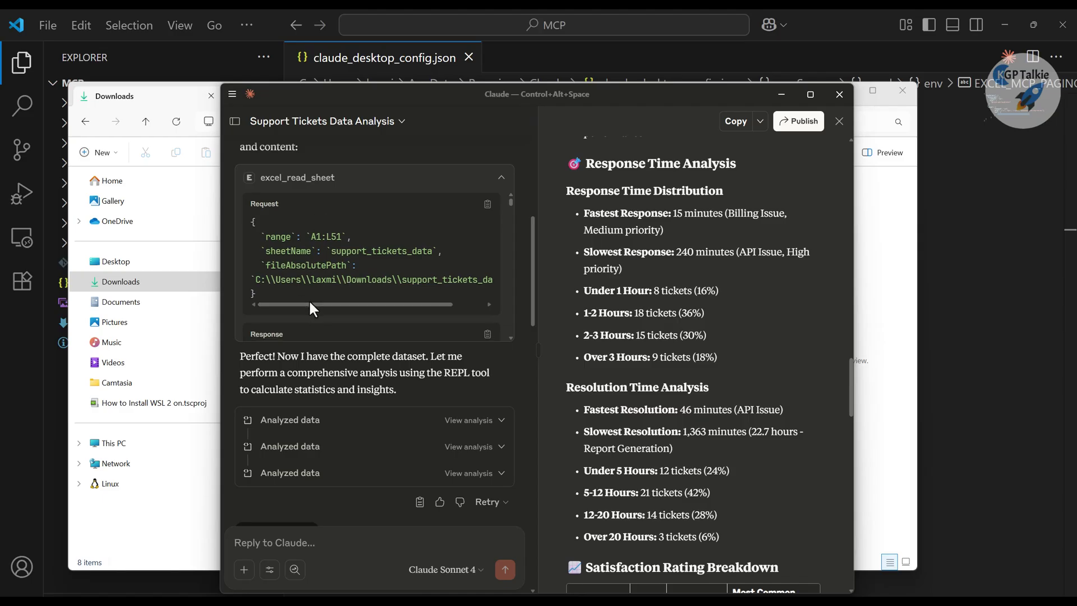
scroll(308, 298, "down", 3)
scroll(314, 325, "down", 3)
left_click(291, 296)
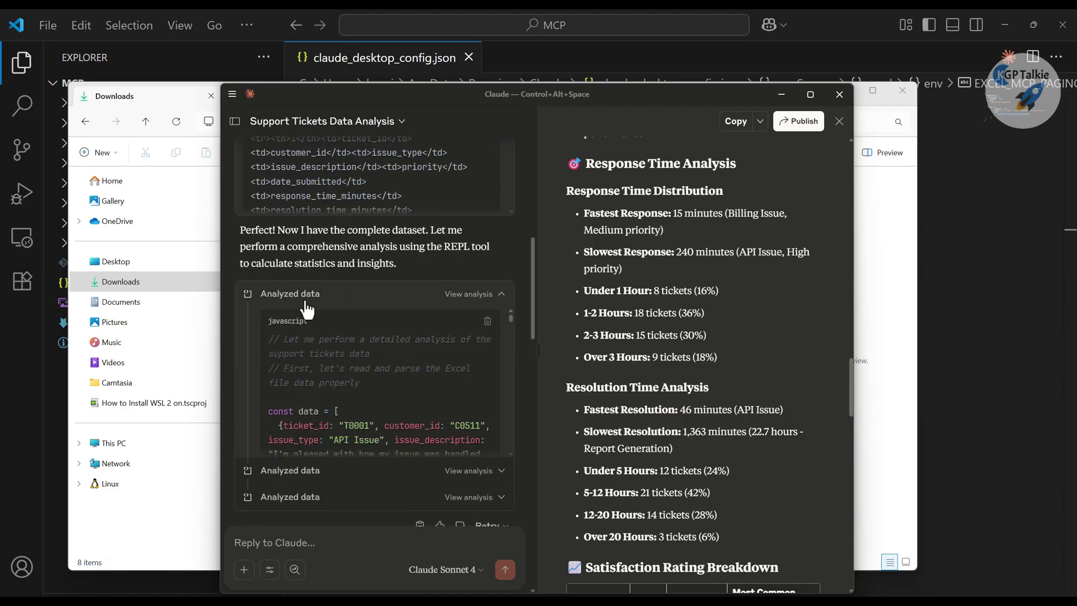
Step: Scroll the report, covering 50 tickets at 46.0% resolution, to the Agent Performance table
scroll(314, 348, "down", 2)
scroll(325, 385, "down", 10)
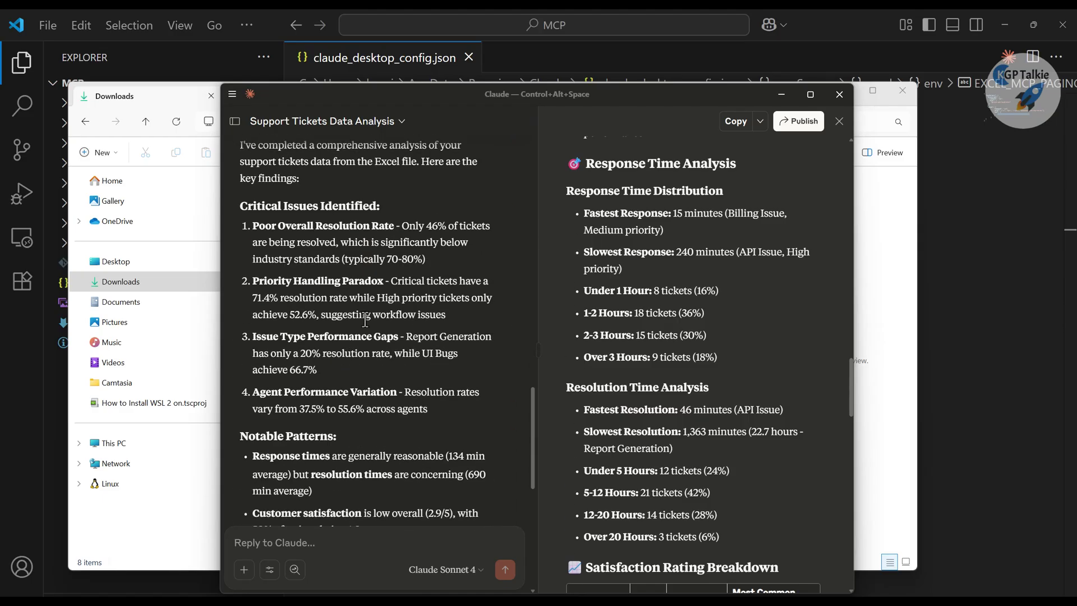
scroll(733, 363, "down", 10)
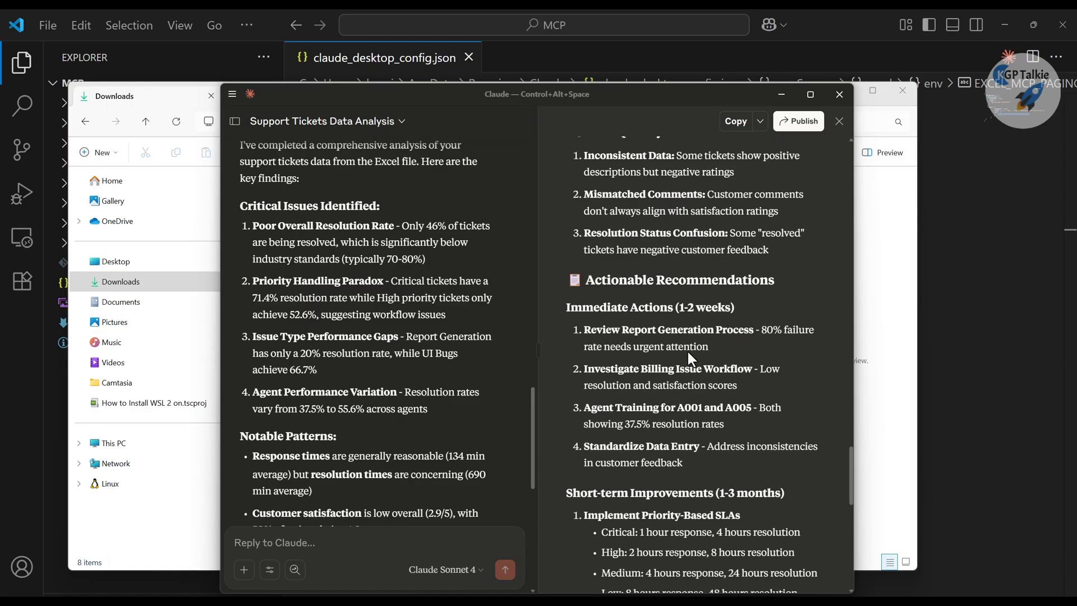
scroll(686, 364, "down", 3)
scroll(686, 367, "up", 15)
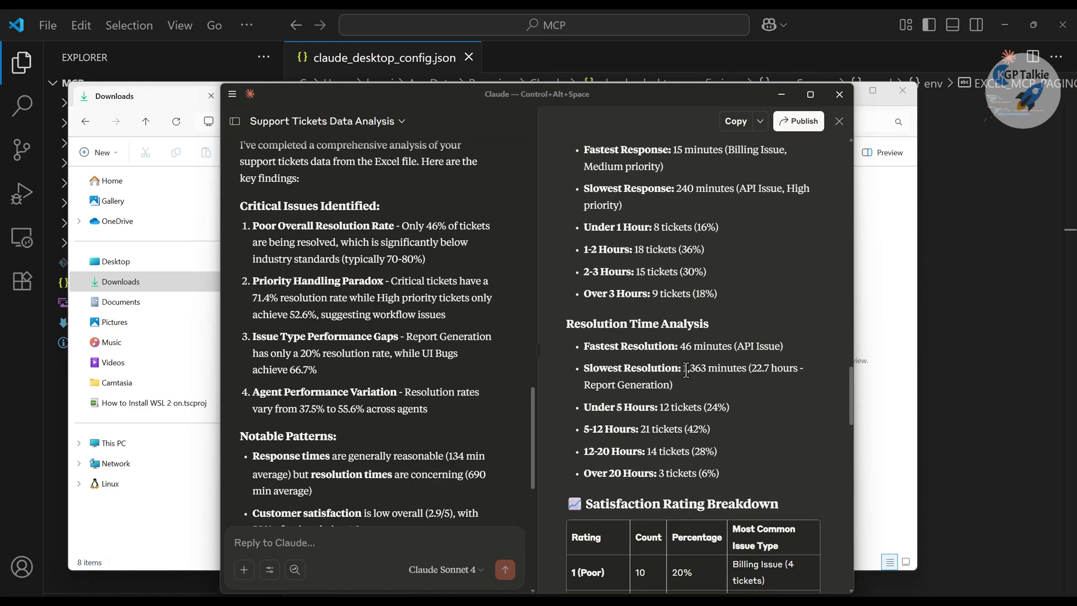
scroll(685, 369, "up", 8)
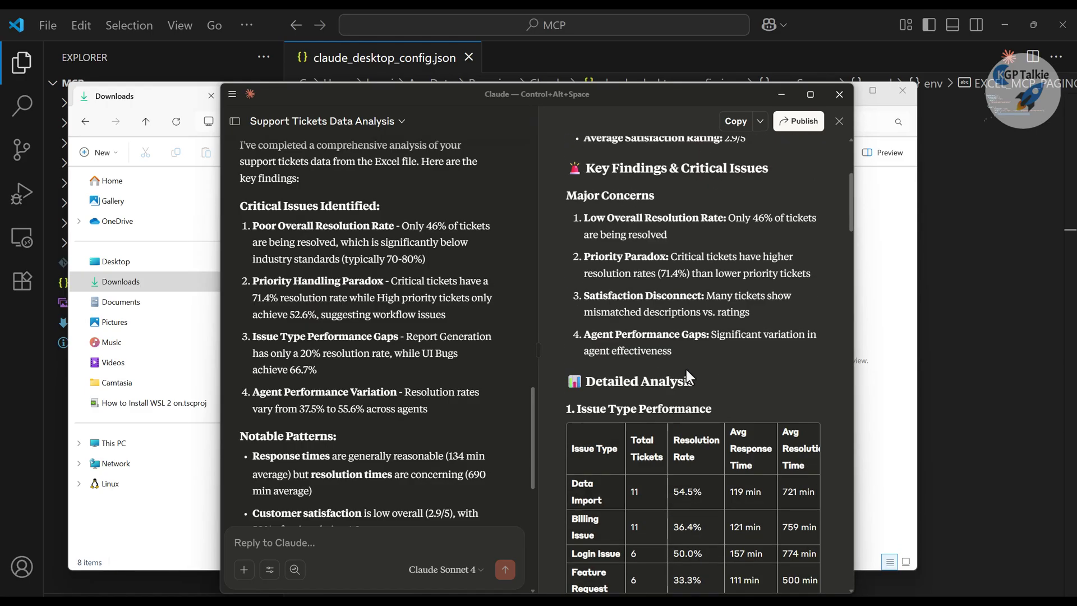
scroll(696, 315, "up", 8)
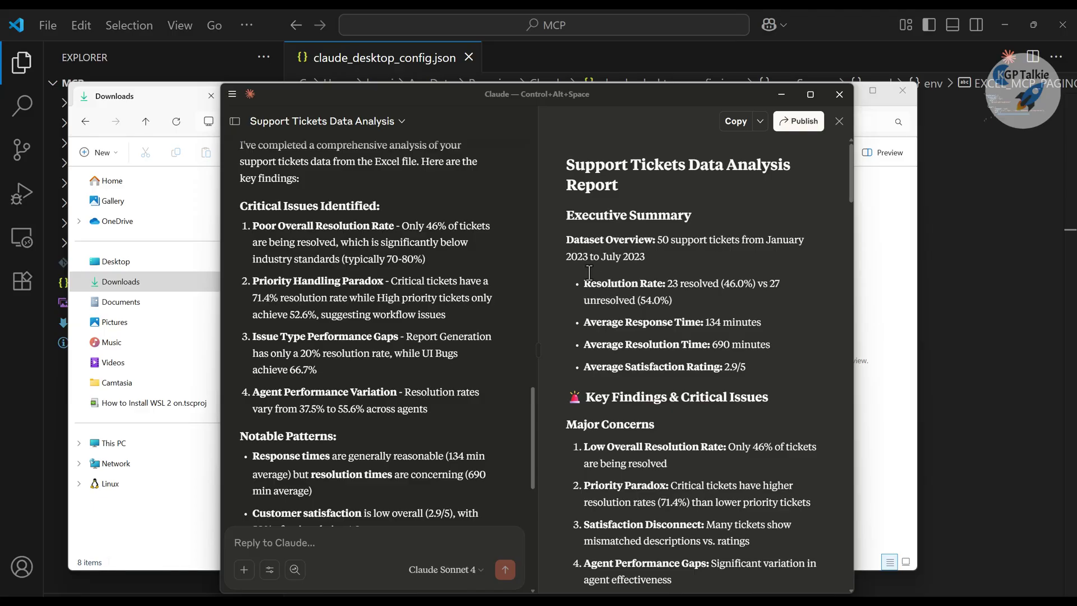
scroll(629, 250, "down", 10)
scroll(616, 353, "down", 3)
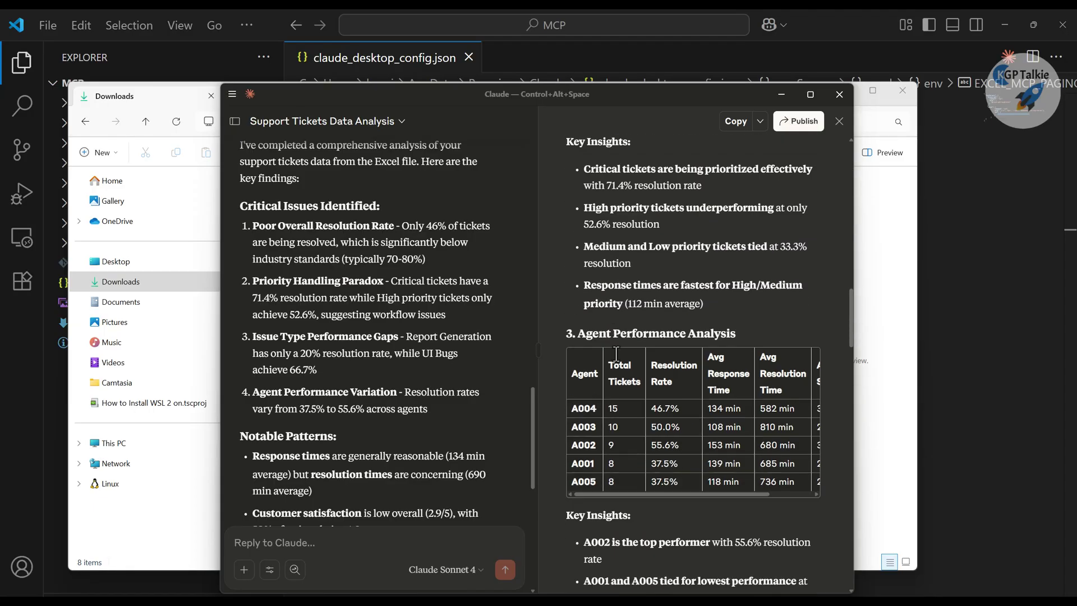